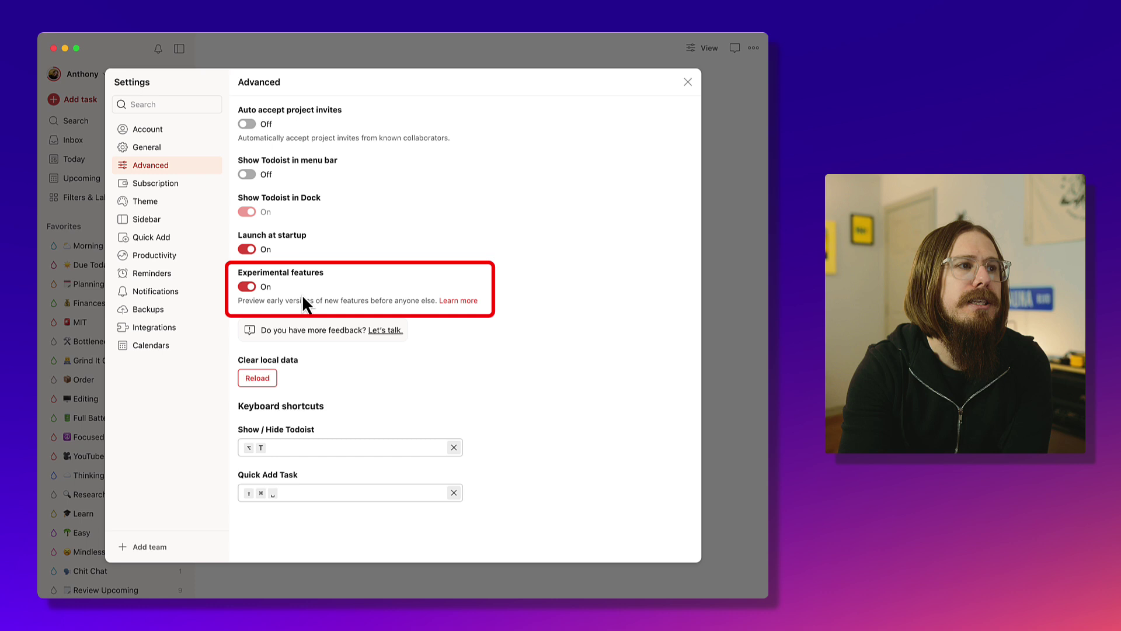
# - Close Settings and briefly check the account menu, returning to the empty Inbox
pyautogui.click(689, 83)
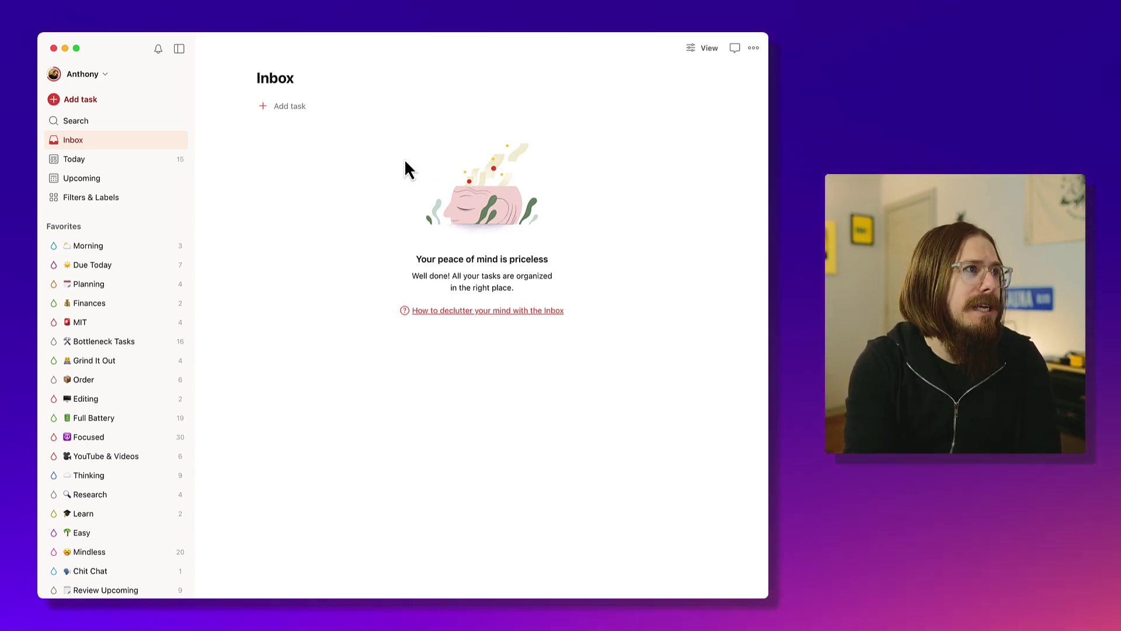
pyautogui.moveTo(99, 81)
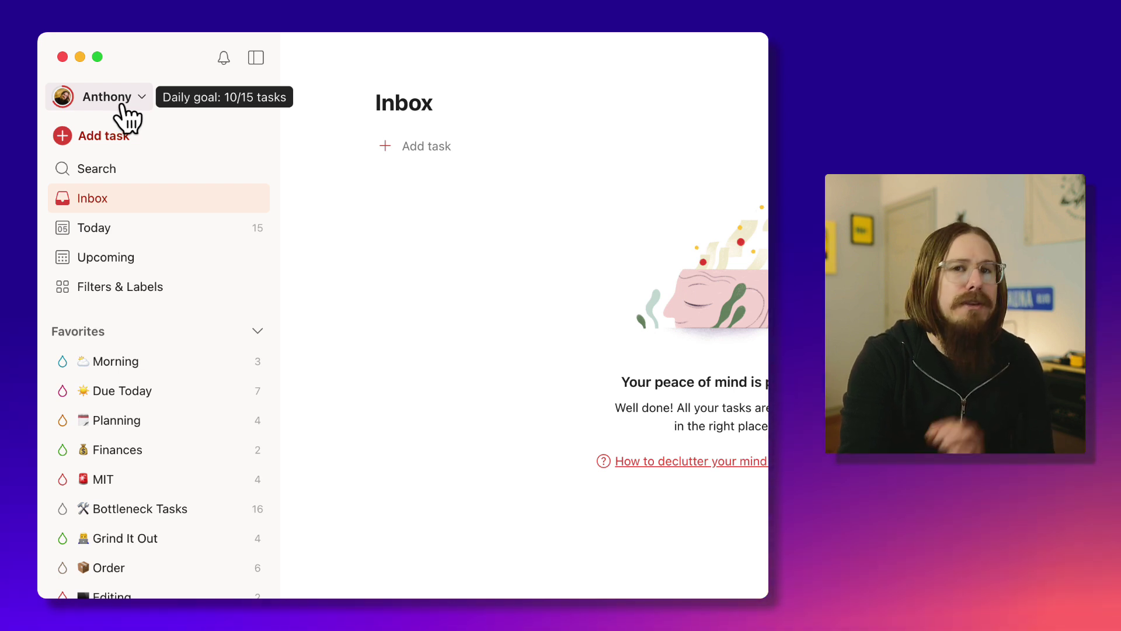
pyautogui.click(123, 98)
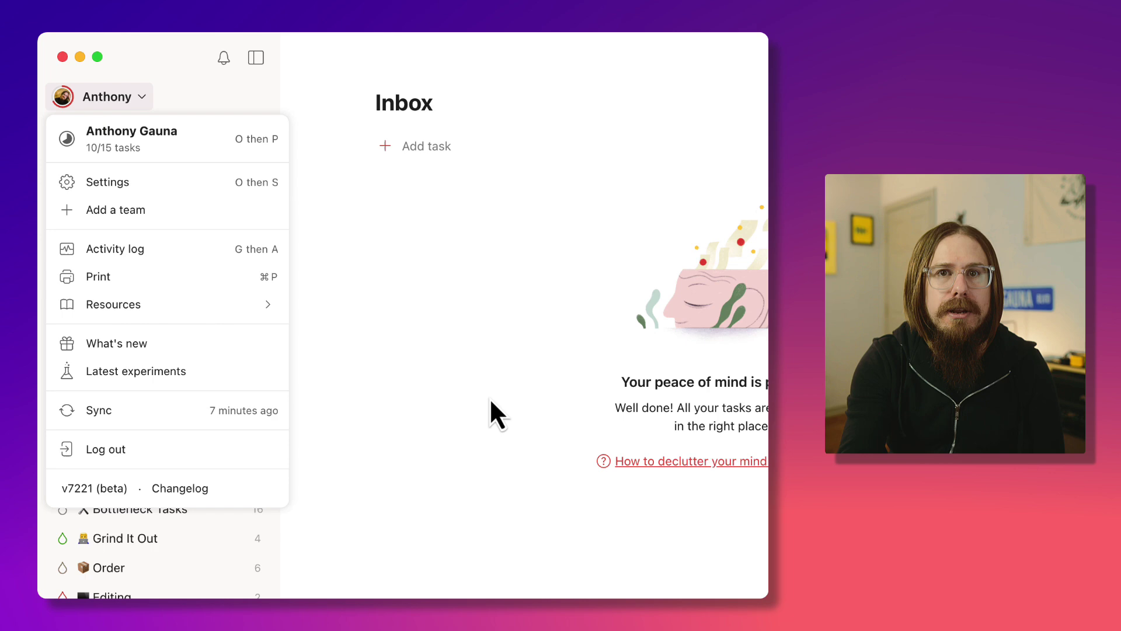
pyautogui.click(366, 299)
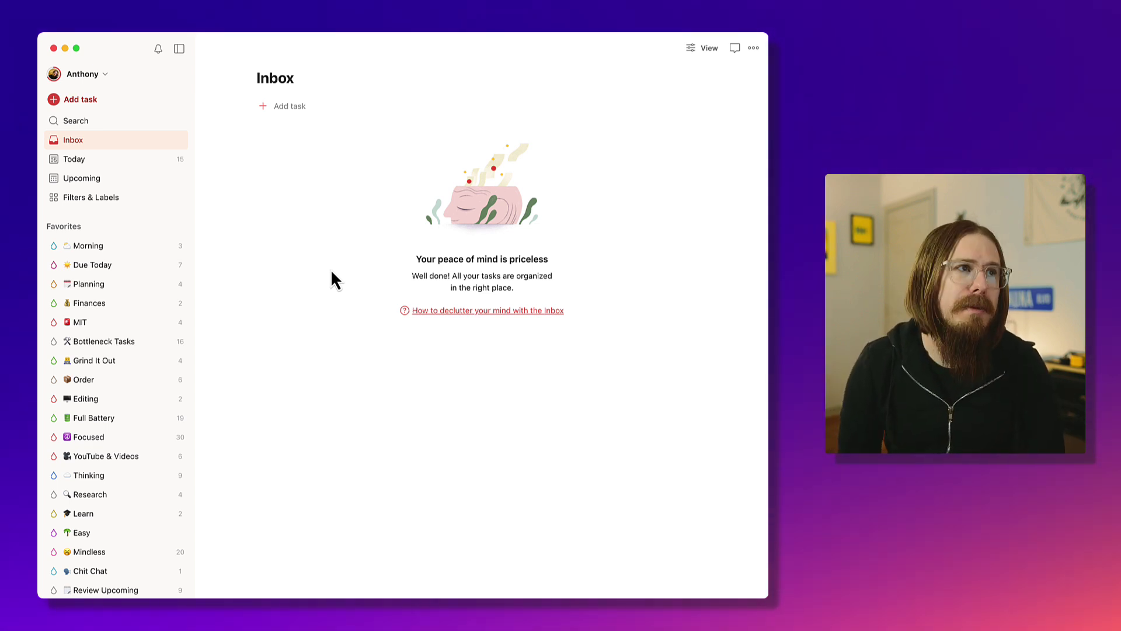
pyautogui.press('a')
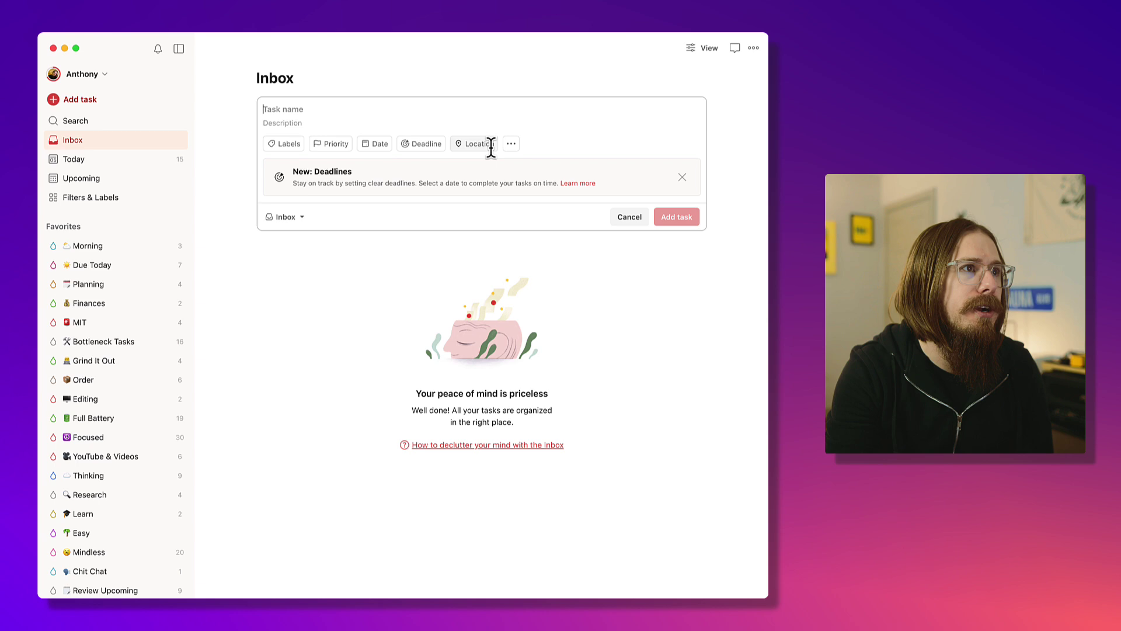
pyautogui.click(454, 165)
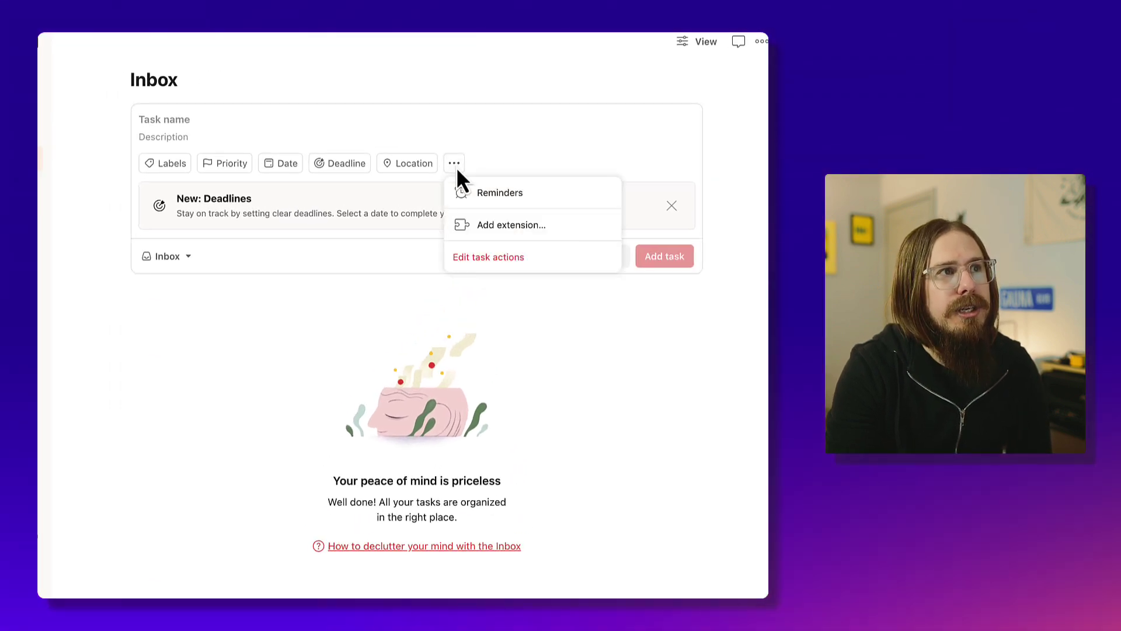
pyautogui.click(499, 258)
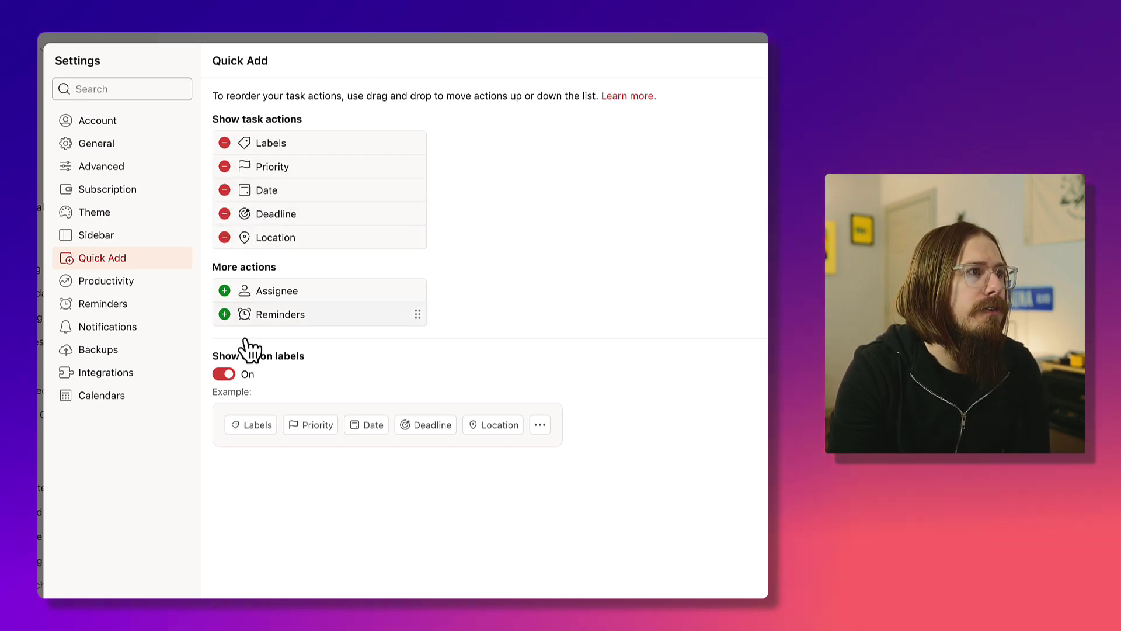
pyautogui.click(224, 214)
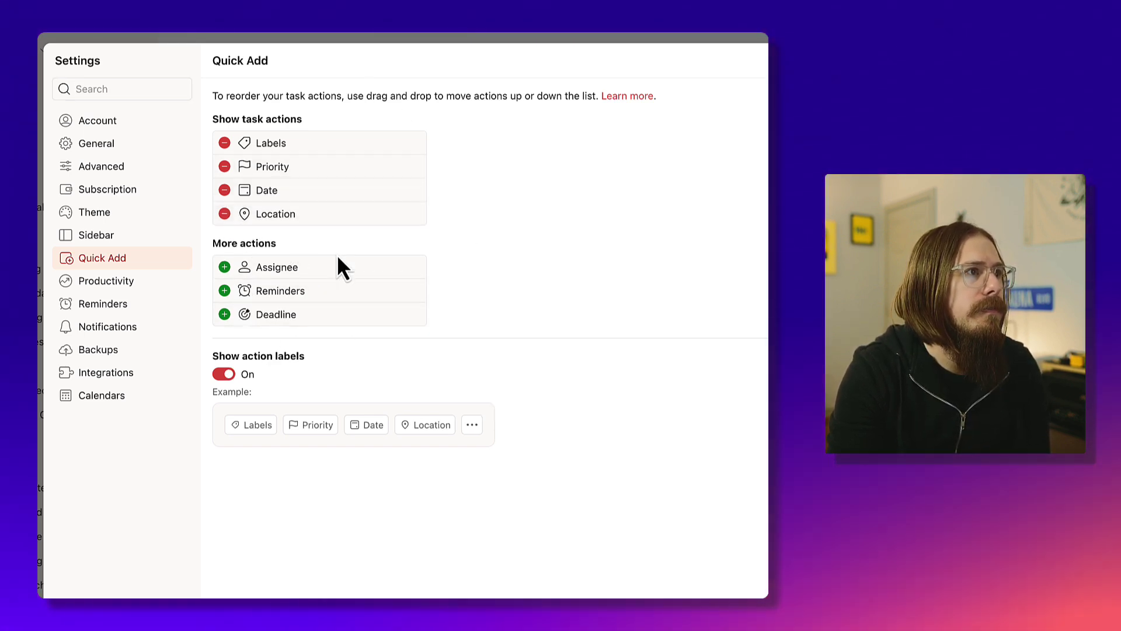
pyautogui.click(224, 314)
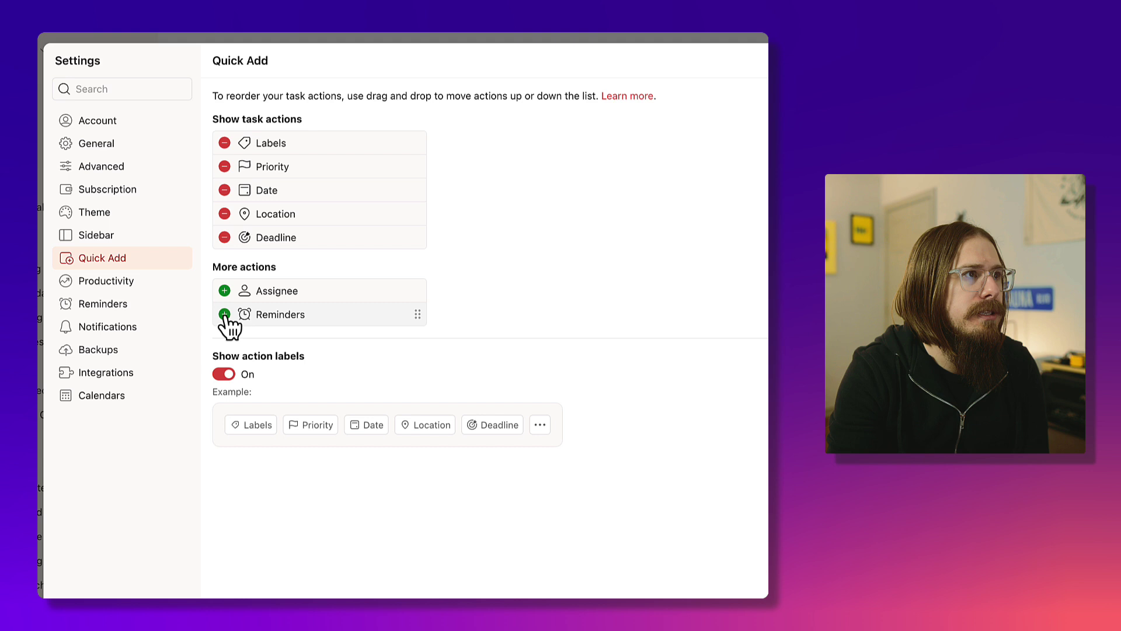
pyautogui.moveTo(416, 237); pyautogui.dragTo(415, 213)
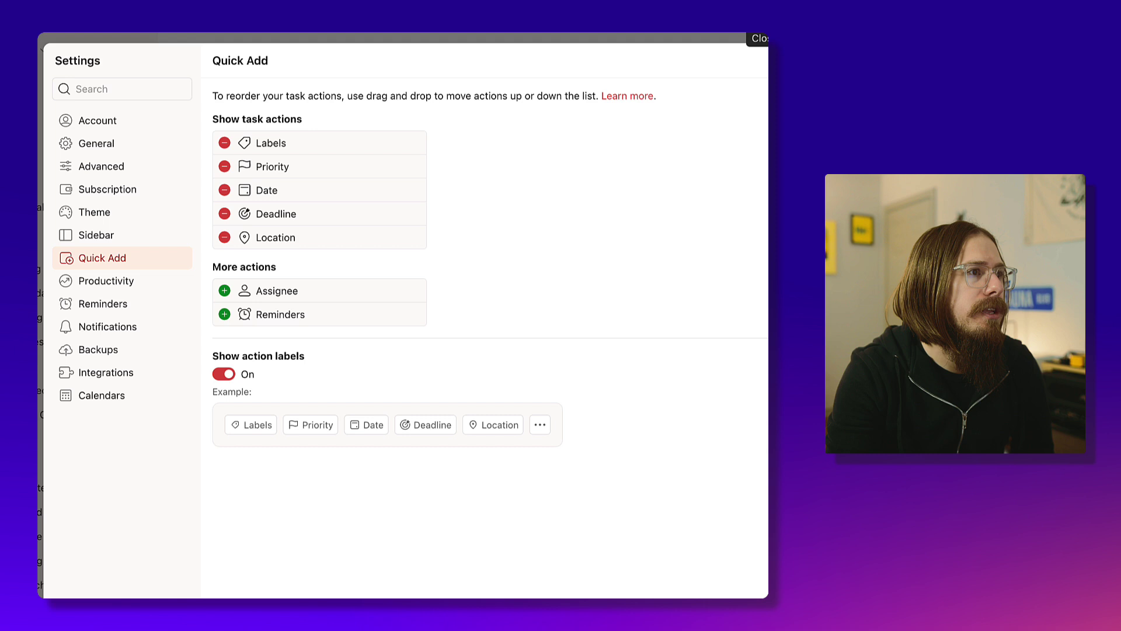
pyautogui.click(230, 379)
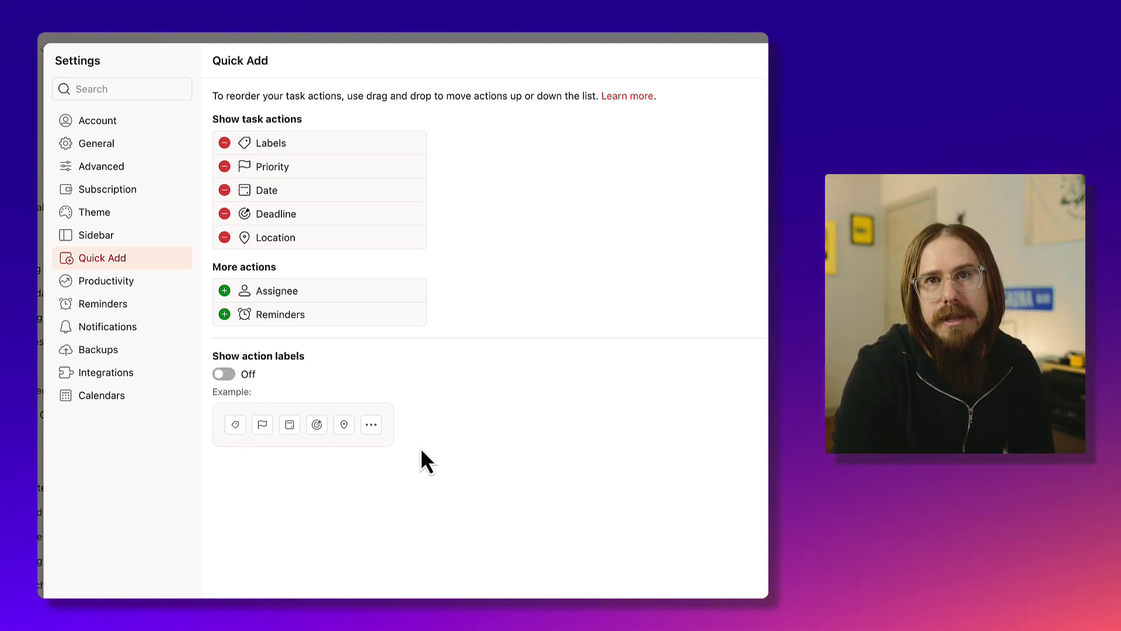
pyautogui.click(228, 377)
pyautogui.press('Escape')
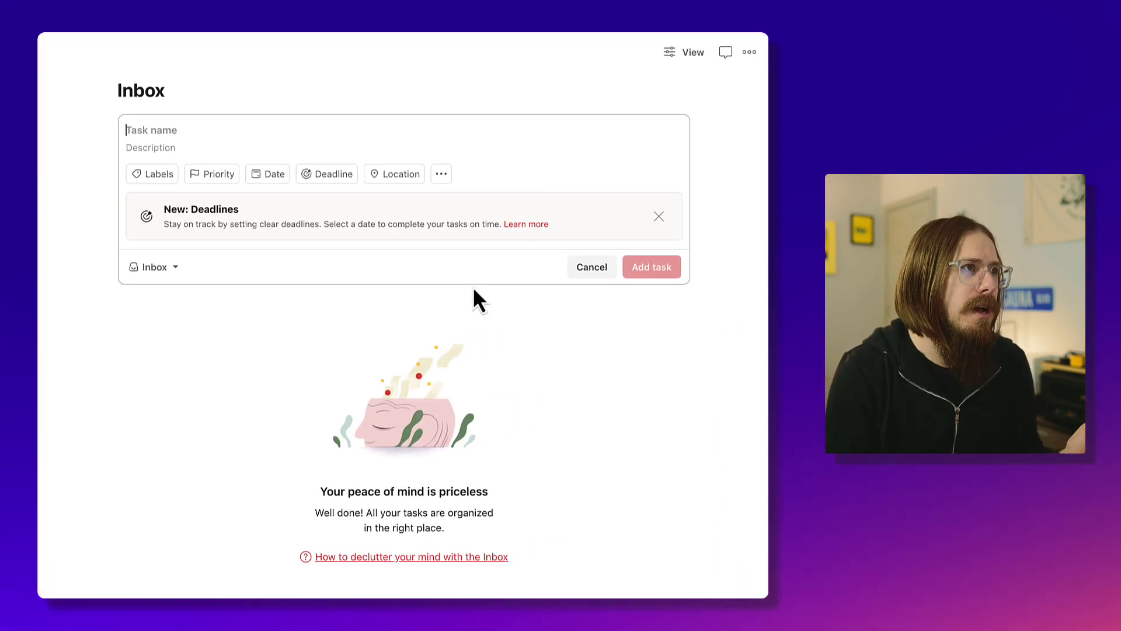
# - Name the new task 'Edit Wedding Photos For My Client', dropping the auto-detected Dec 13 date
pyautogui.write('Edit ')
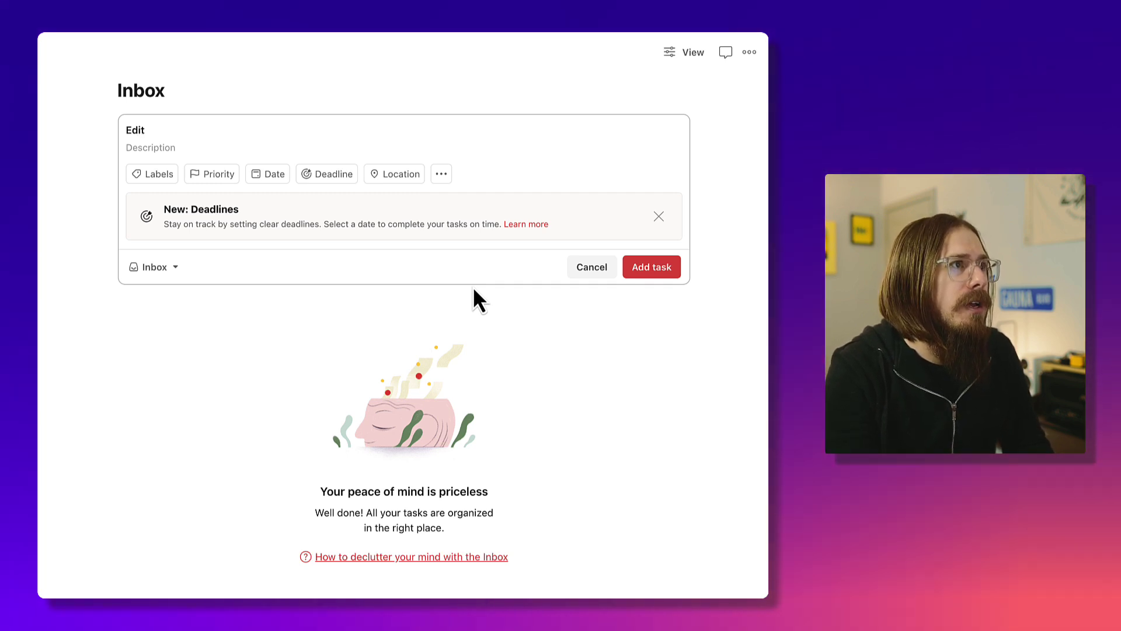
pyautogui.write('Wedding Photos For My Client')
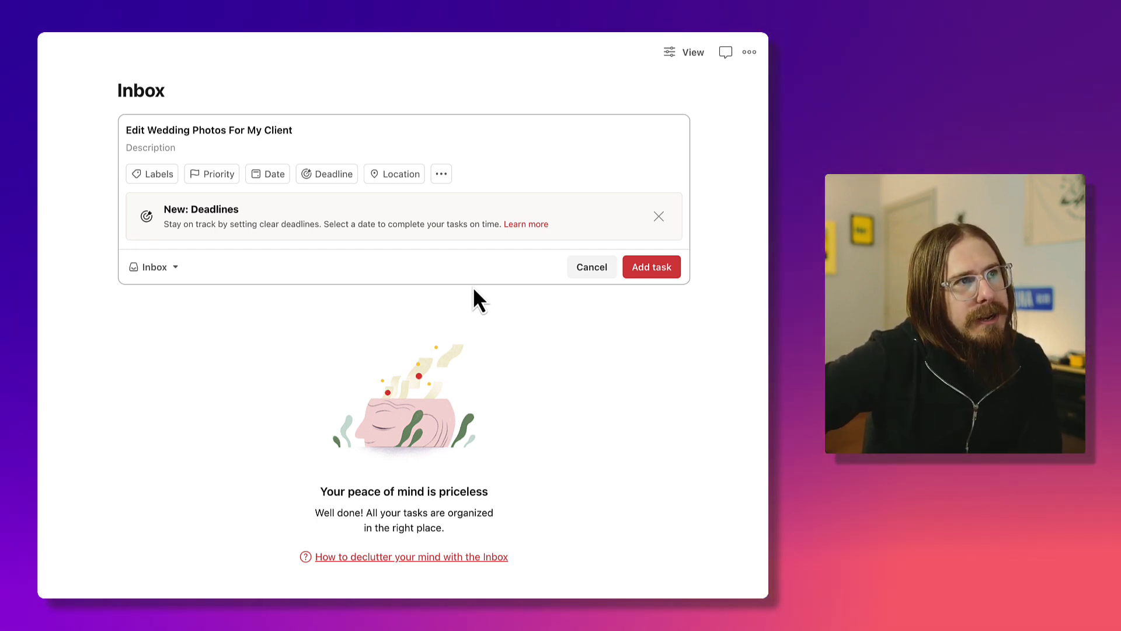
pyautogui.write('dec')
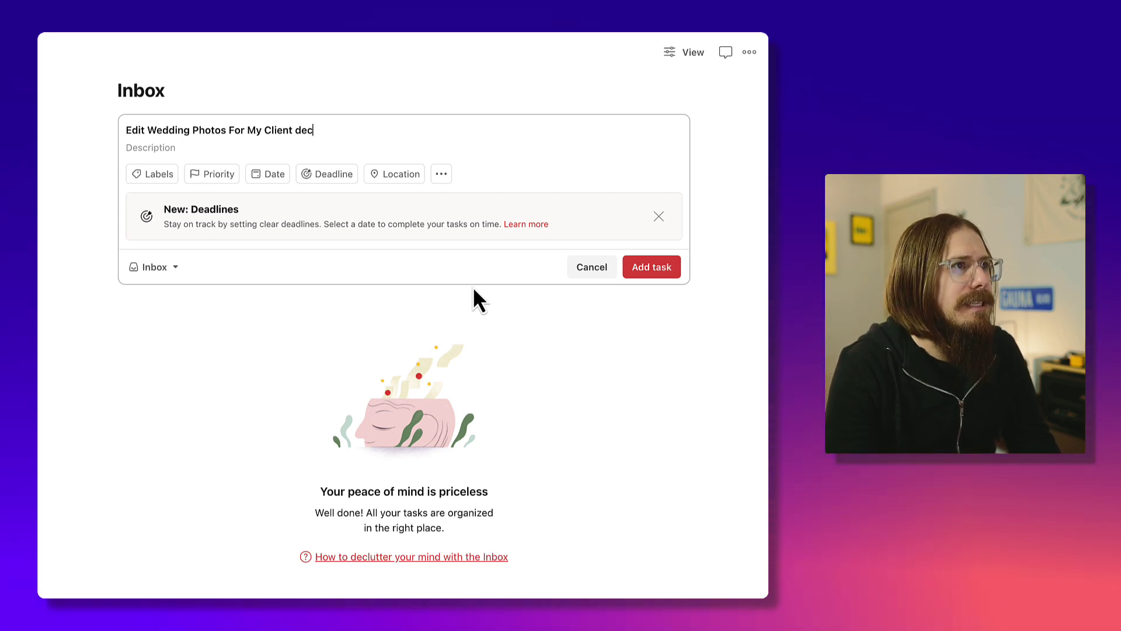
pyautogui.write('13')
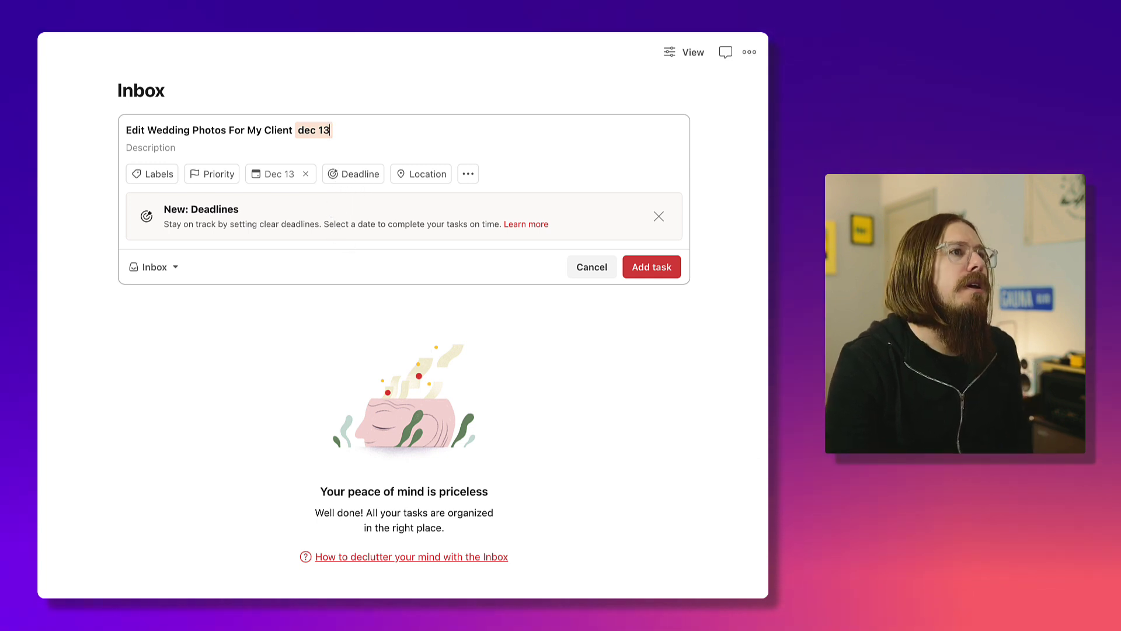
pyautogui.press('BackSpace')
pyautogui.press('BackSpace')
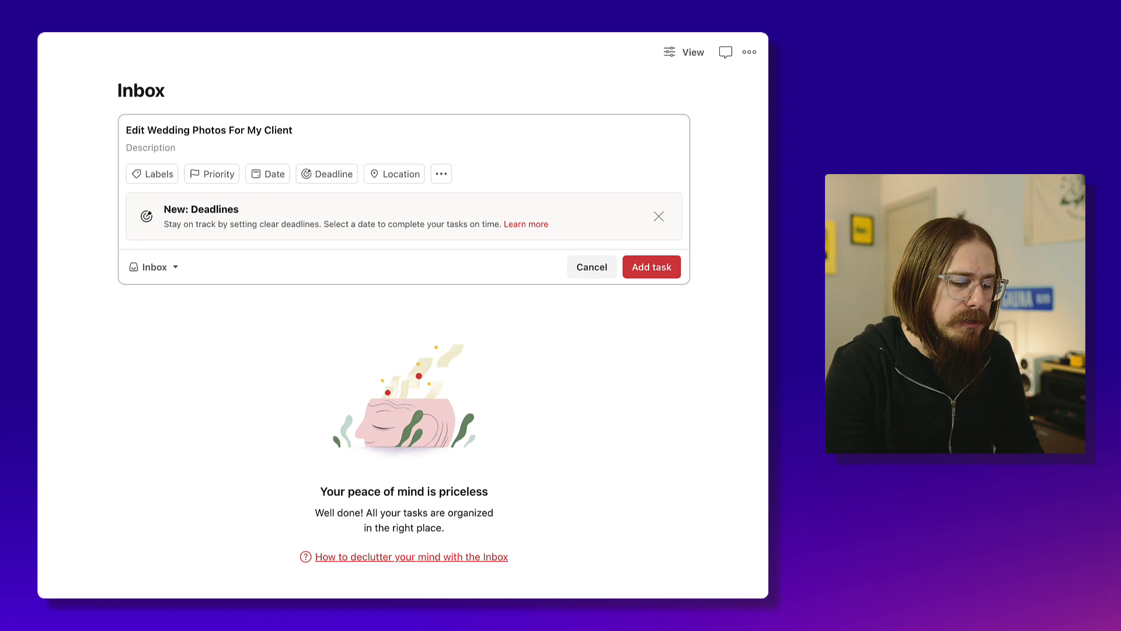
# - Type '{dec 13}' and 'dec 11', then clear the parsed Wednesday date and Dec 13 deadline chips
pyautogui.write('{')
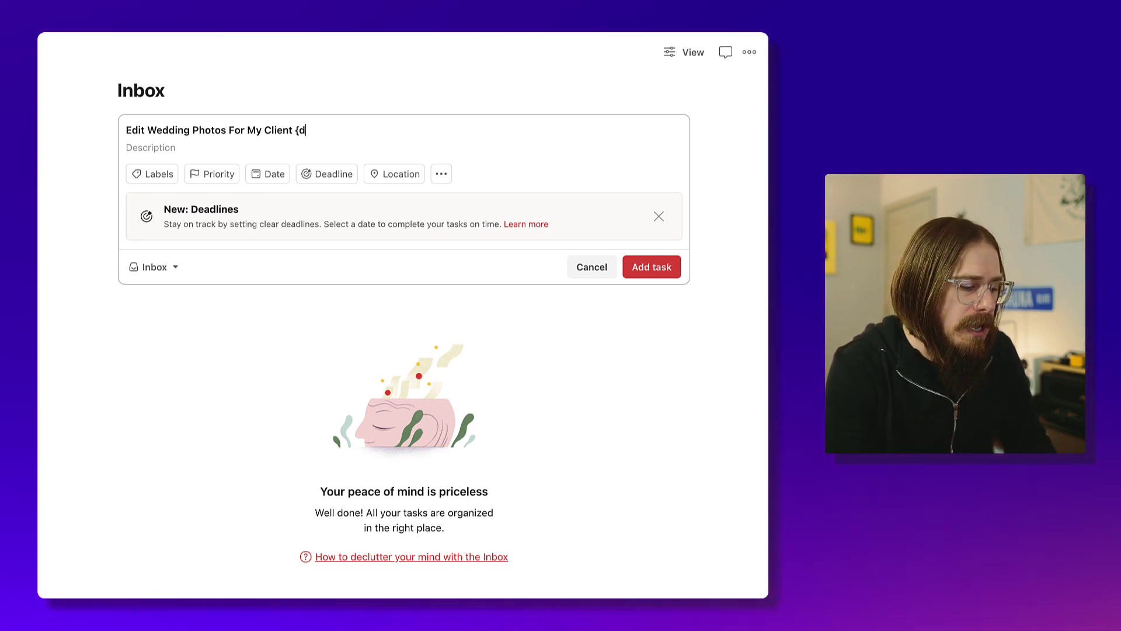
pyautogui.write('dec 13}')
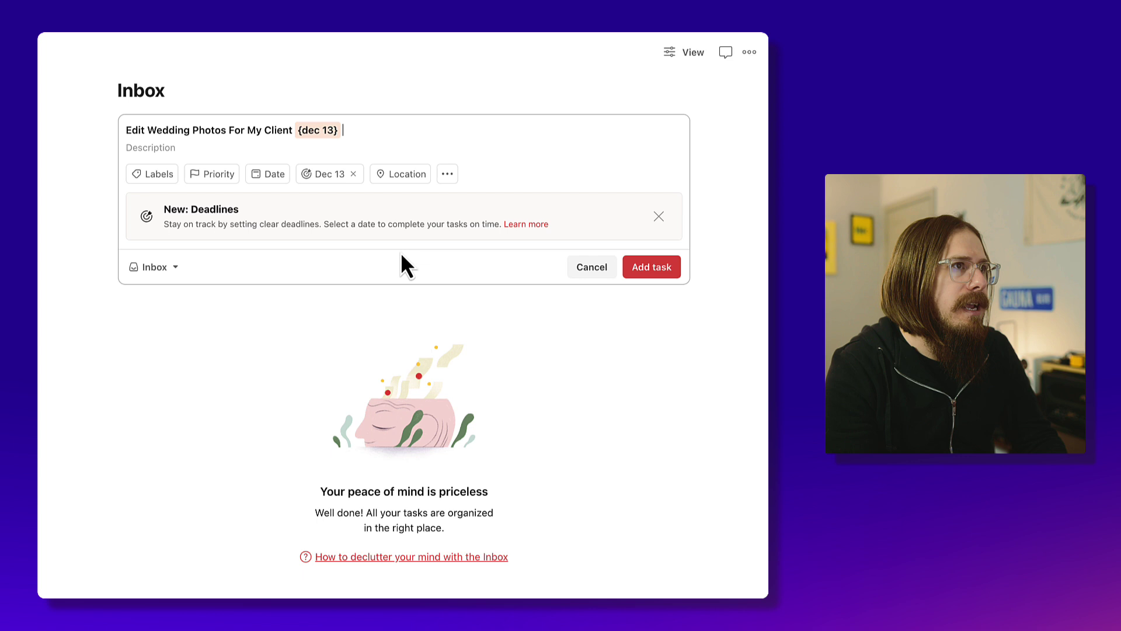
pyautogui.write('dec ')
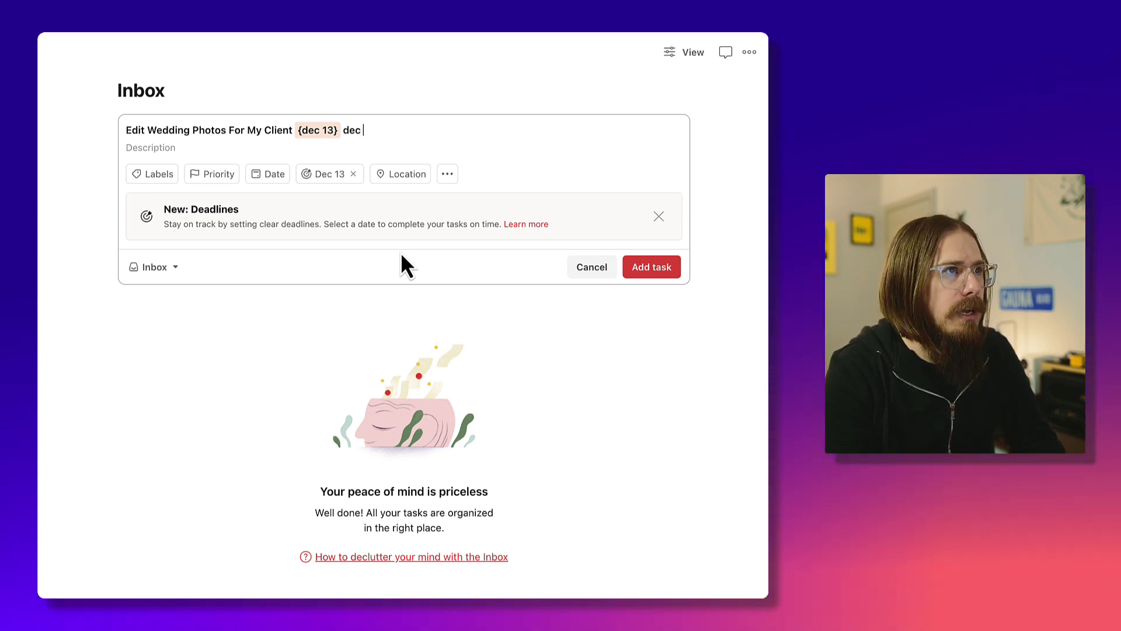
pyautogui.write('11')
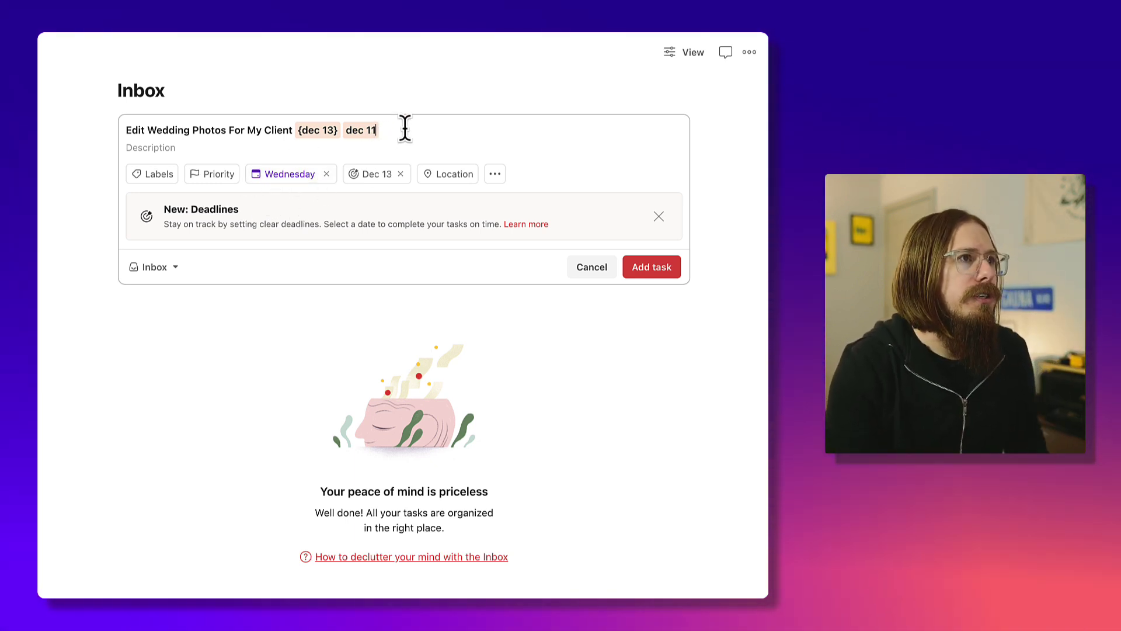
pyautogui.click(326, 174)
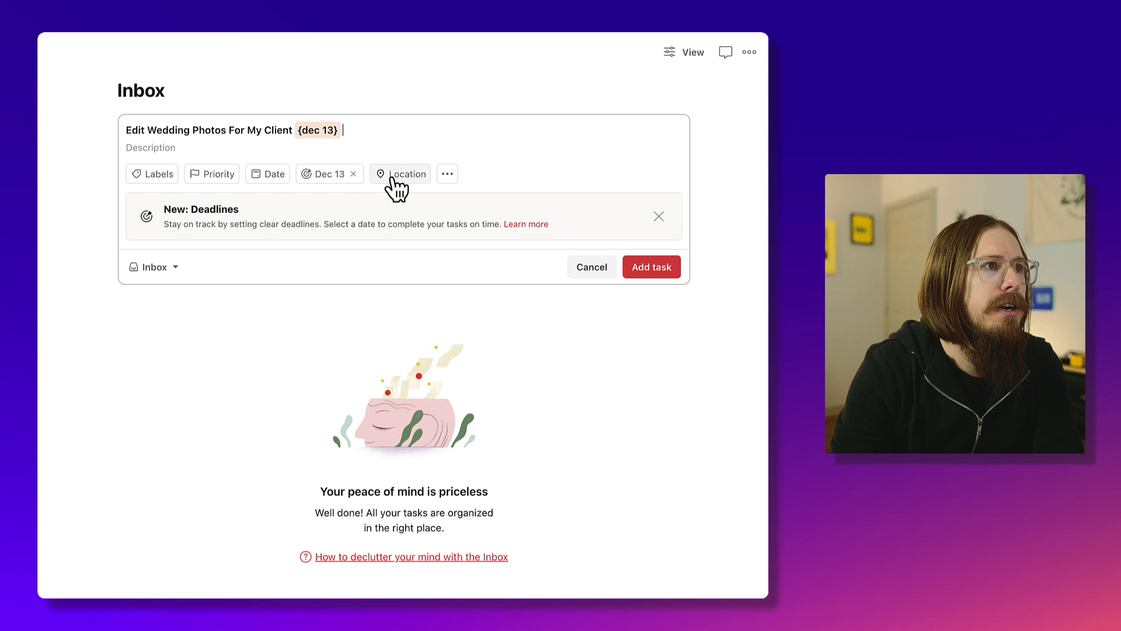
pyautogui.click(354, 174)
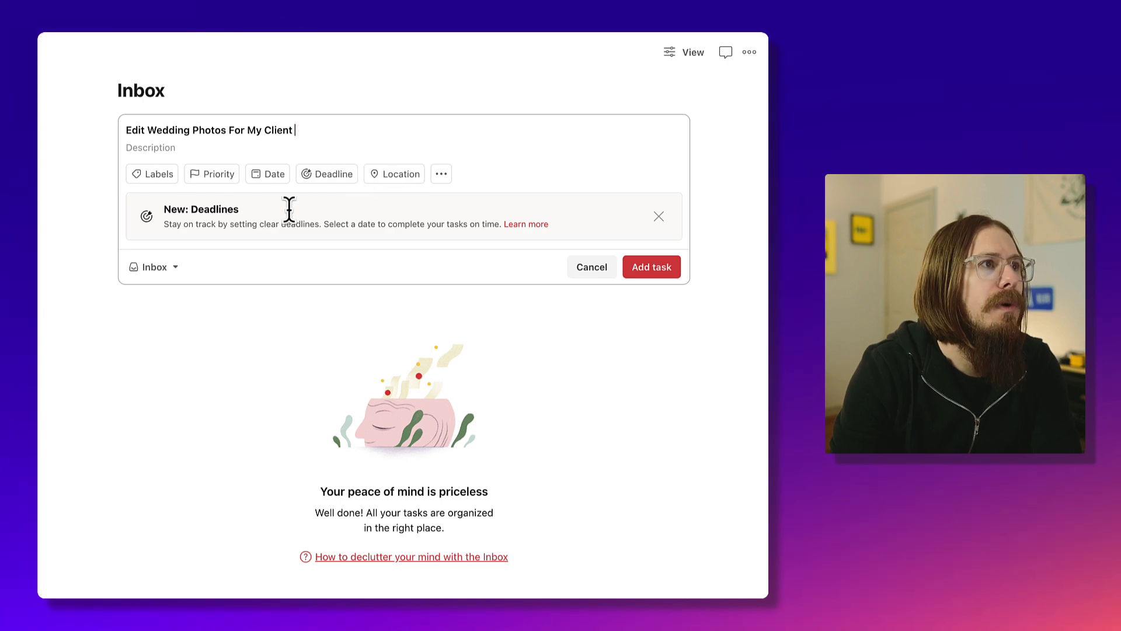
# - Set a Dec 13 deadline and a Dec 11 date through the pickers, adding the task
pyautogui.click(338, 177)
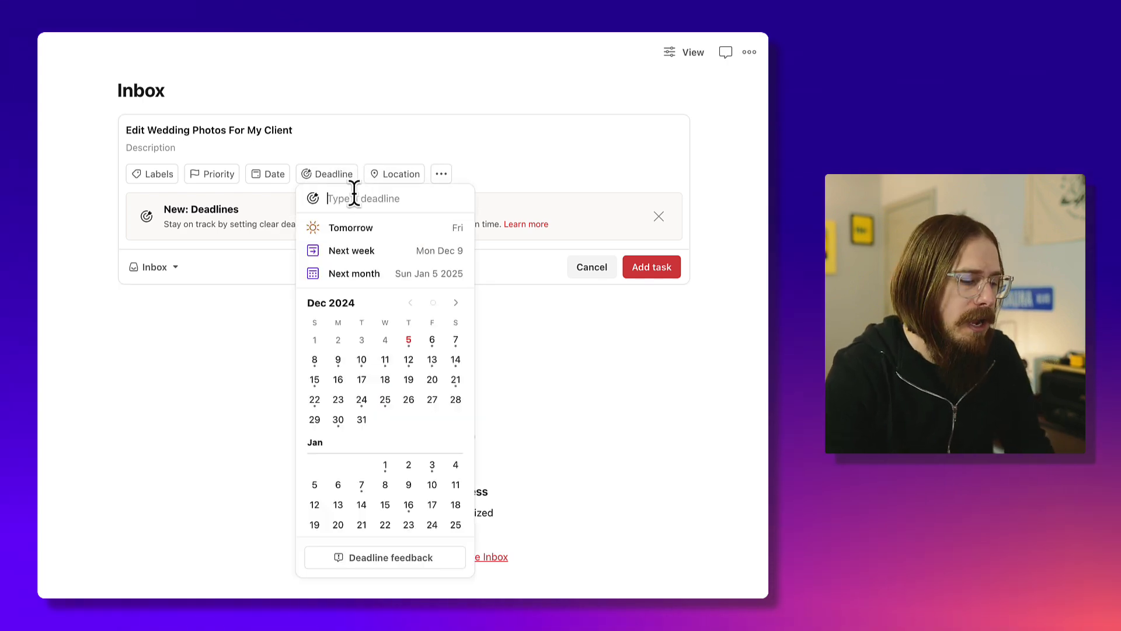
pyautogui.write('dec 13')
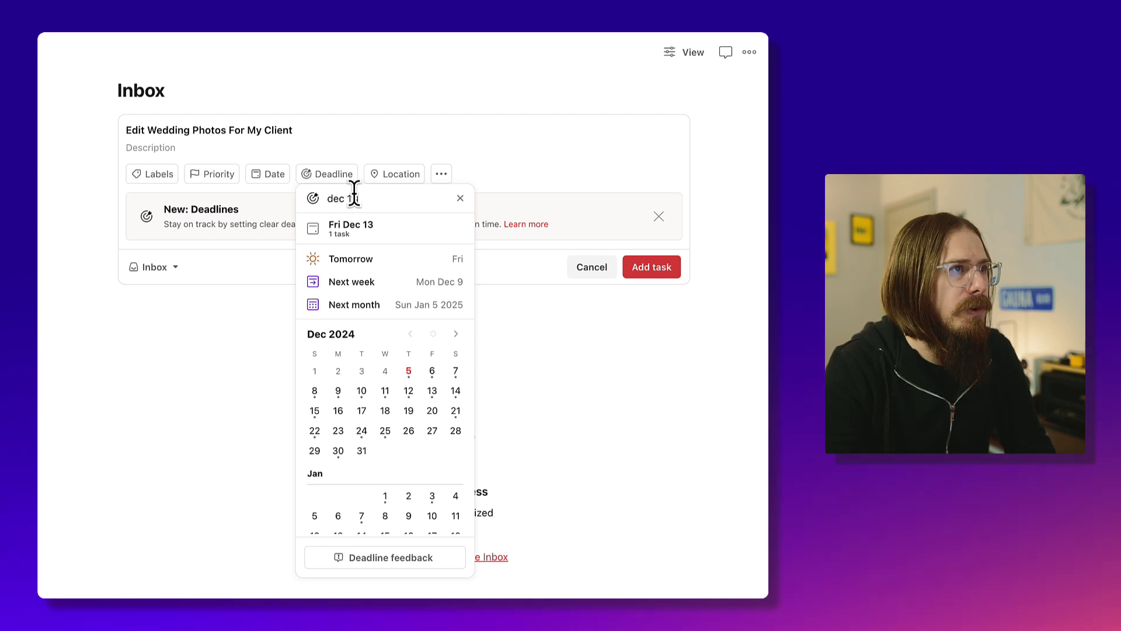
pyautogui.press('Return')
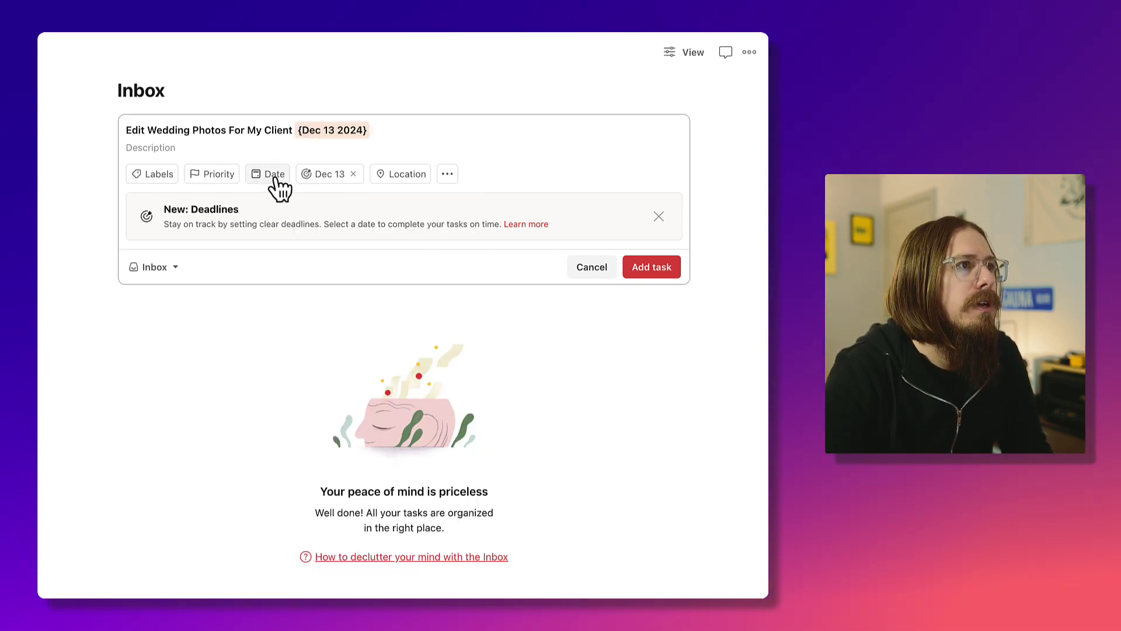
pyautogui.click(274, 175)
pyautogui.write('dec 11')
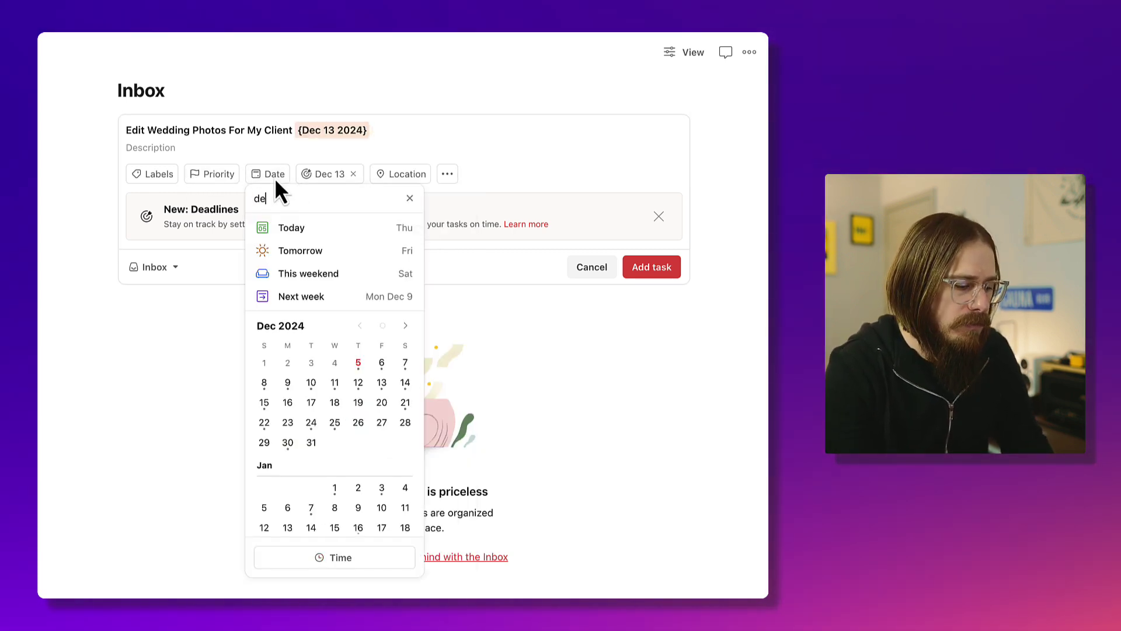
pyautogui.press('Return')
pyautogui.press('Return')
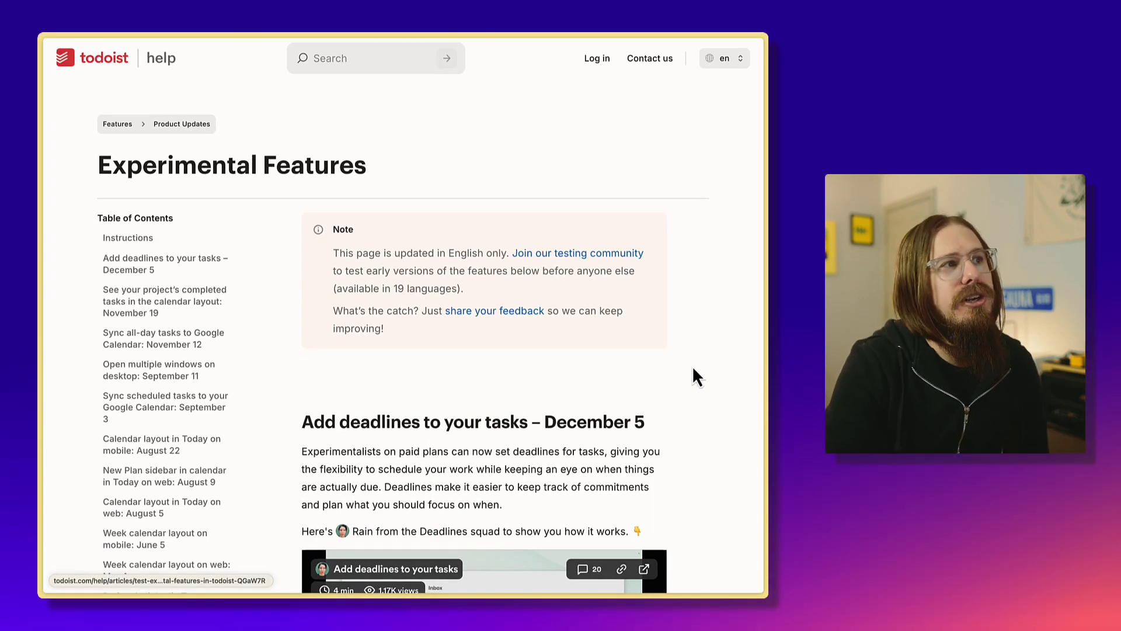
# - Scroll down through the Deadlines help article and back up a little
pyautogui.scroll(-3, 667, 377)
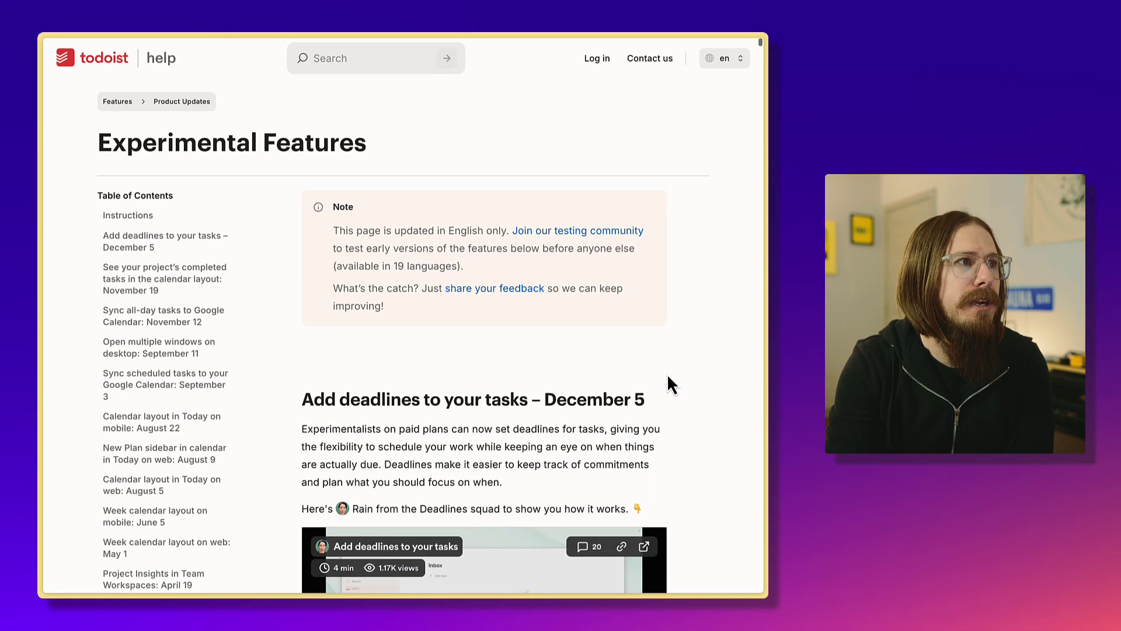
pyautogui.scroll(-4, 689, 374)
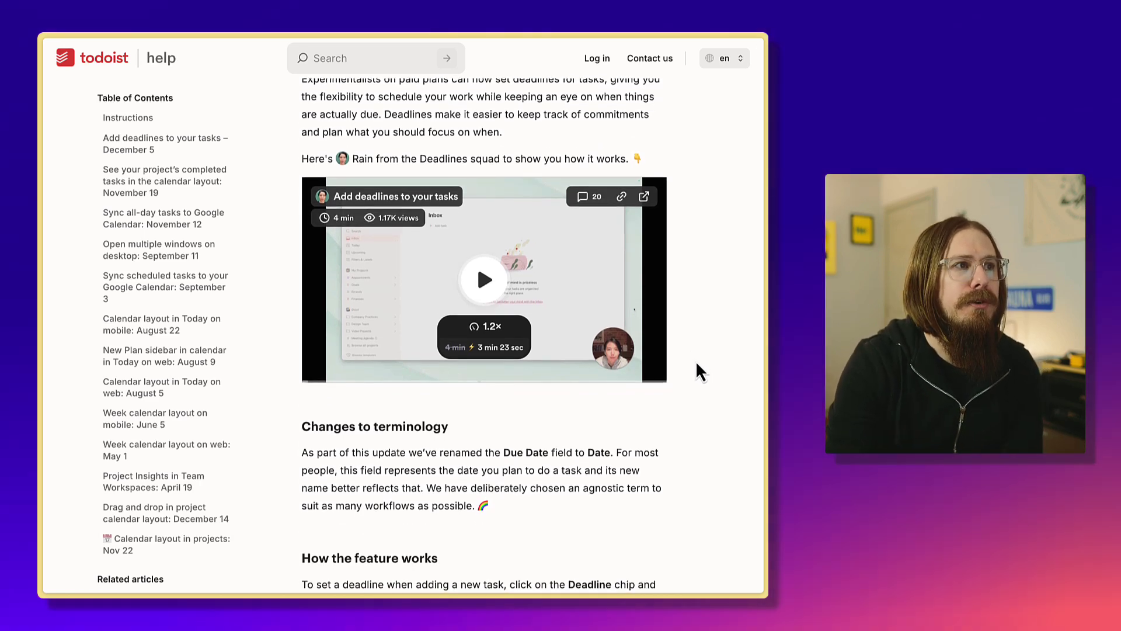
pyautogui.scroll(-7, 695, 359)
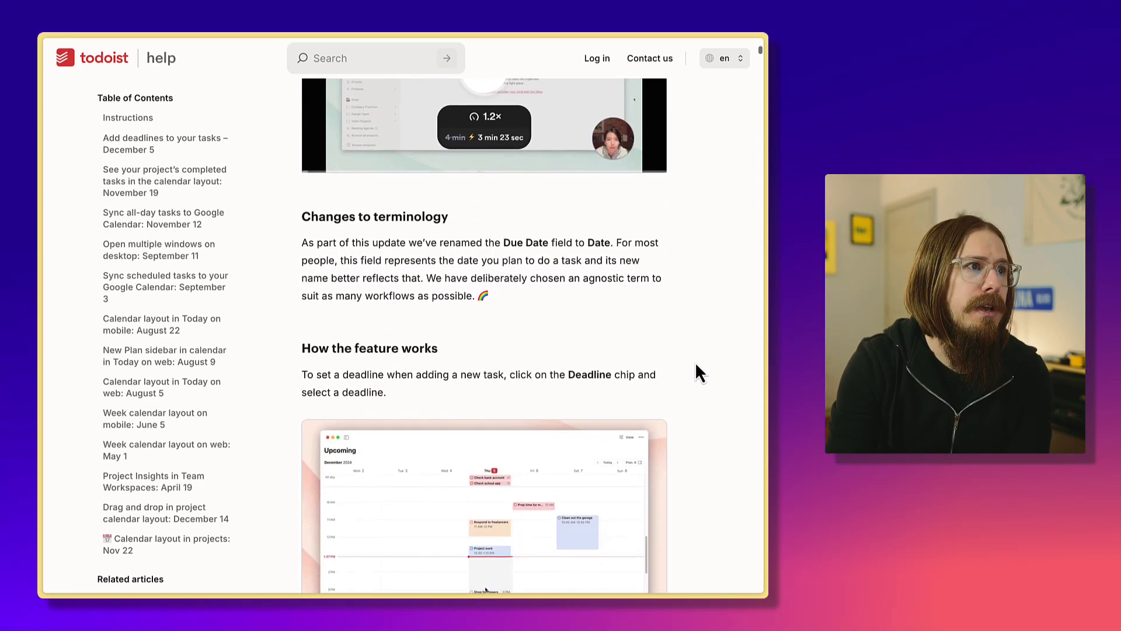
pyautogui.scroll(-7, 696, 366)
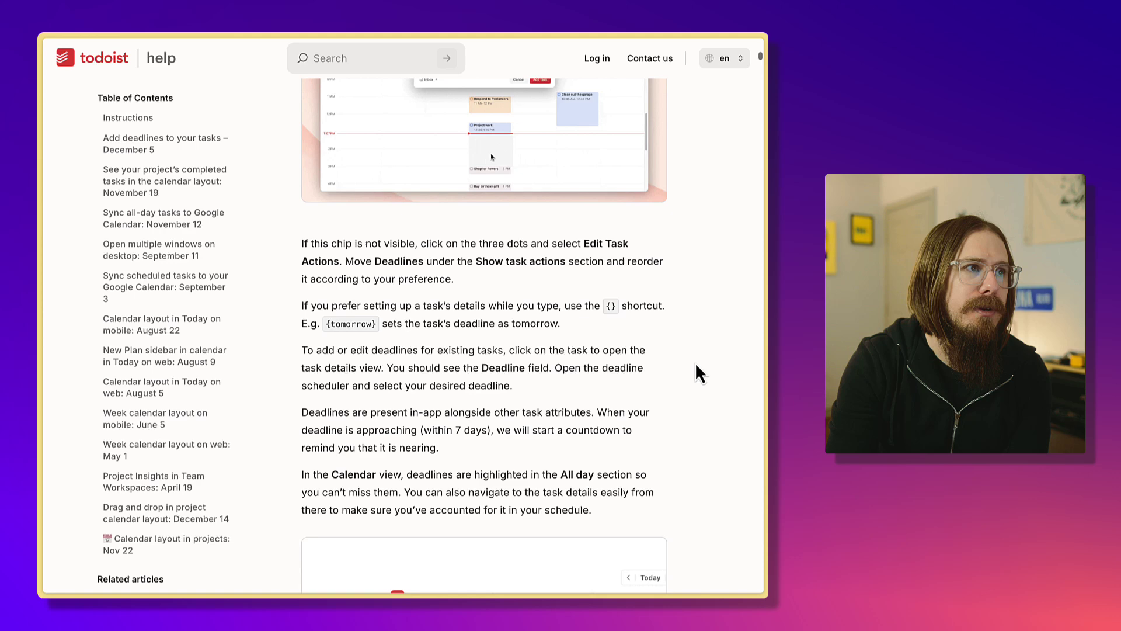
pyautogui.scroll(-4, 696, 366)
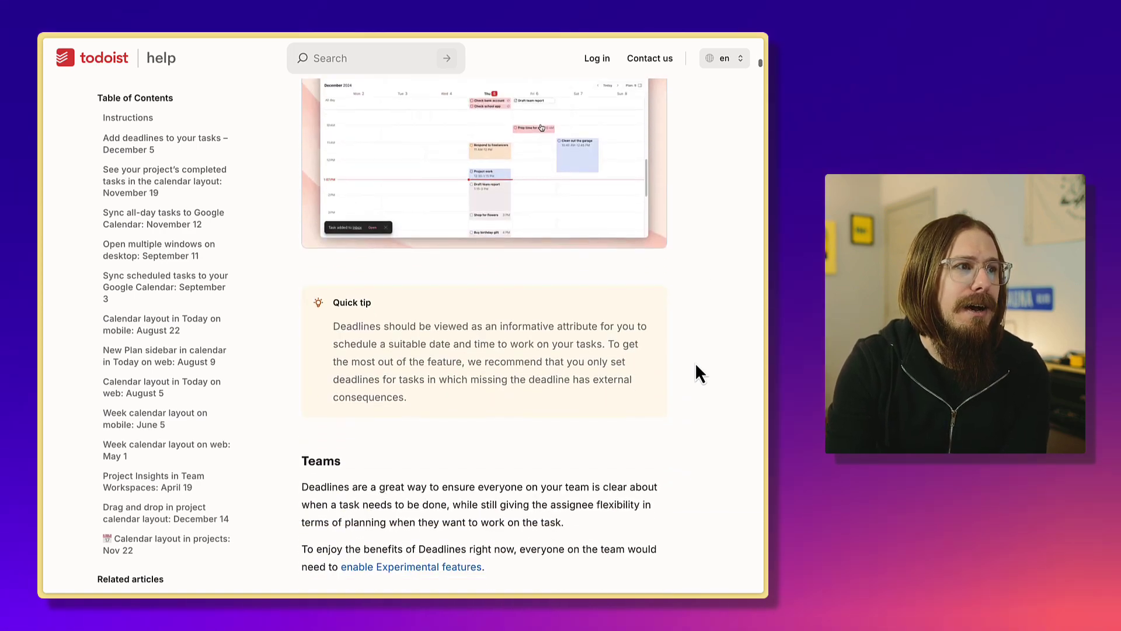
pyautogui.scroll(14, 696, 366)
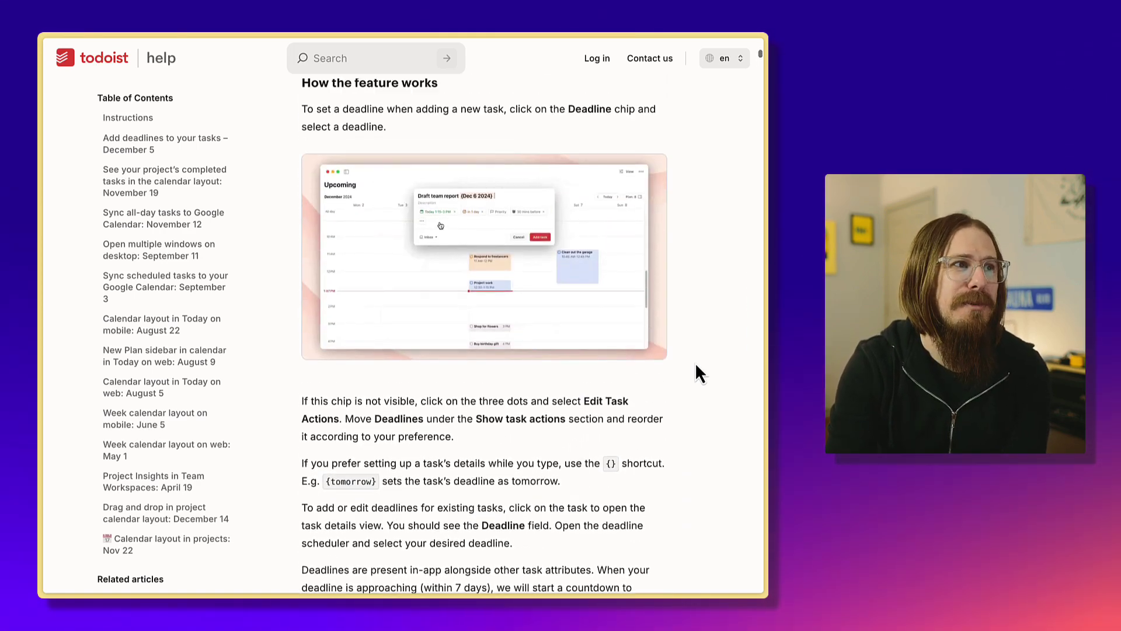
pyautogui.scroll(5, 696, 367)
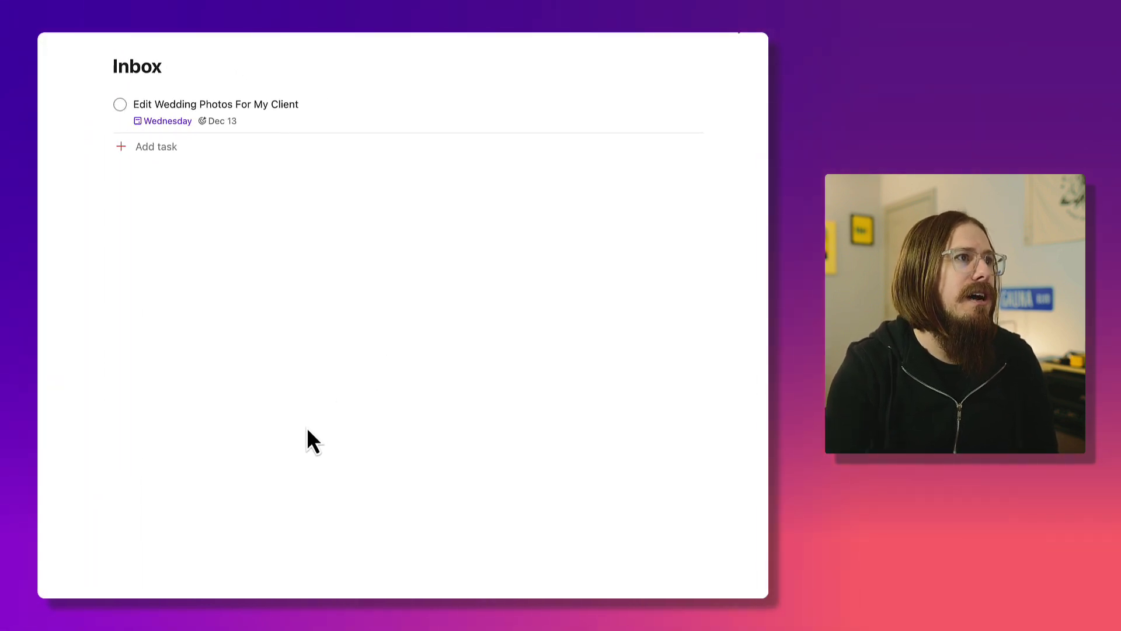
# - Focus the wedding photos task, view its date picker unchanged, then edit it with Cmd+E
pyautogui.press('Tab')
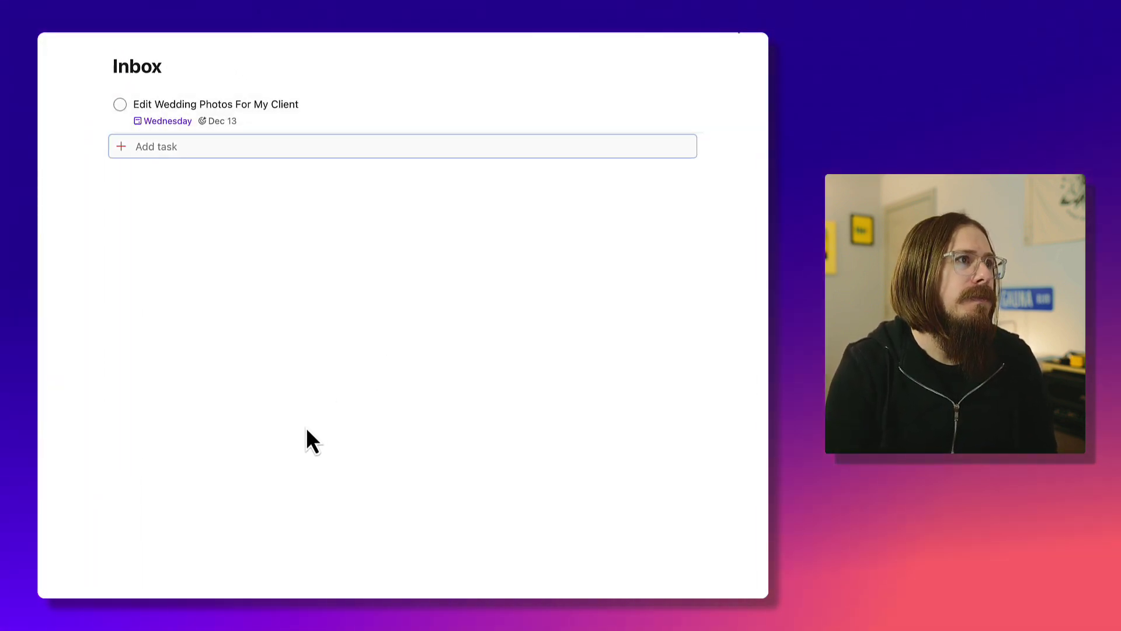
pyautogui.press('Up')
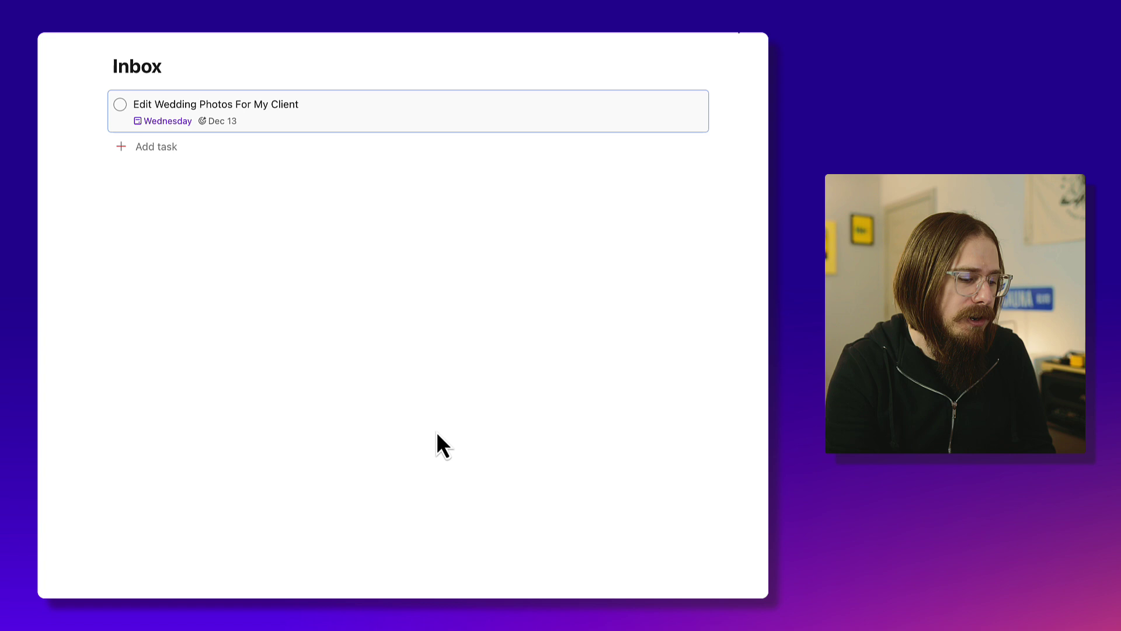
pyautogui.press('t')
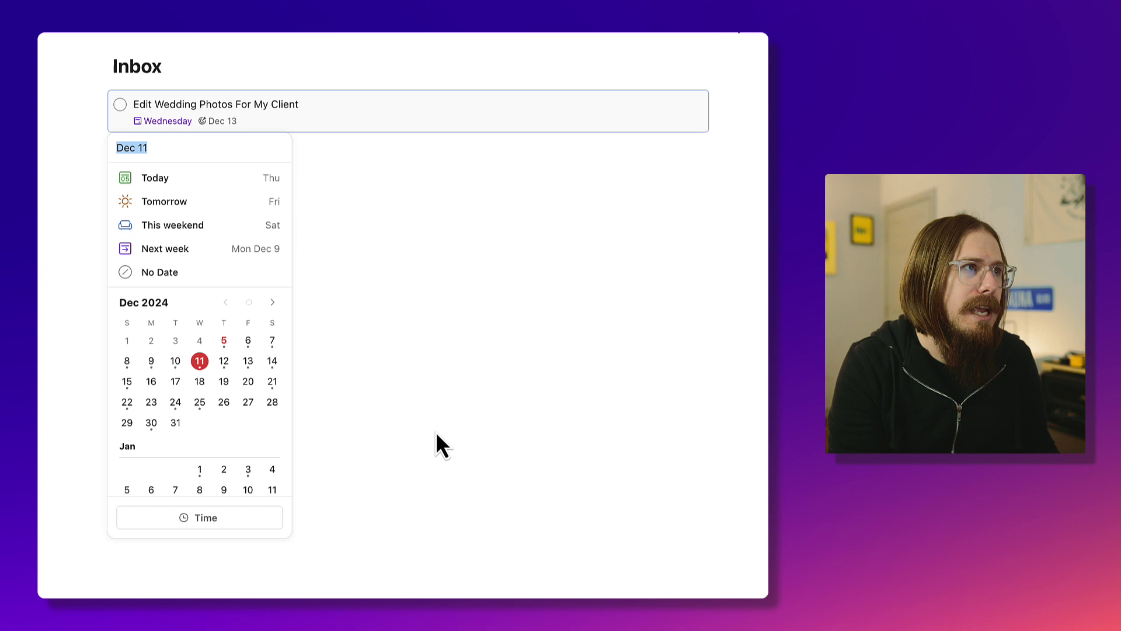
pyautogui.click(437, 435)
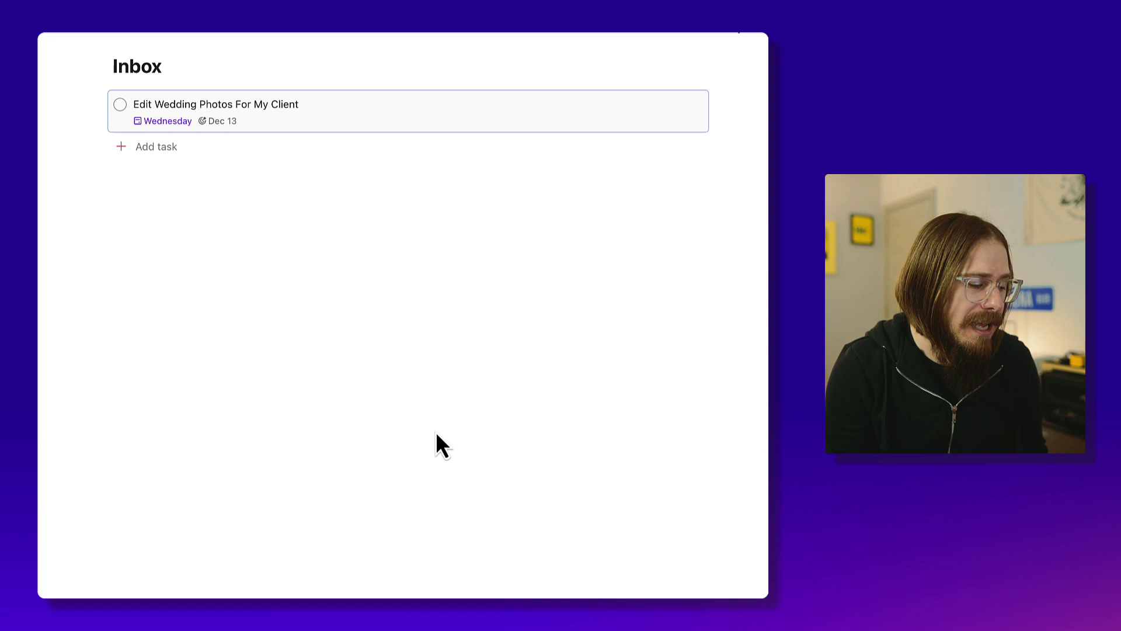
pyautogui.press('super+e')
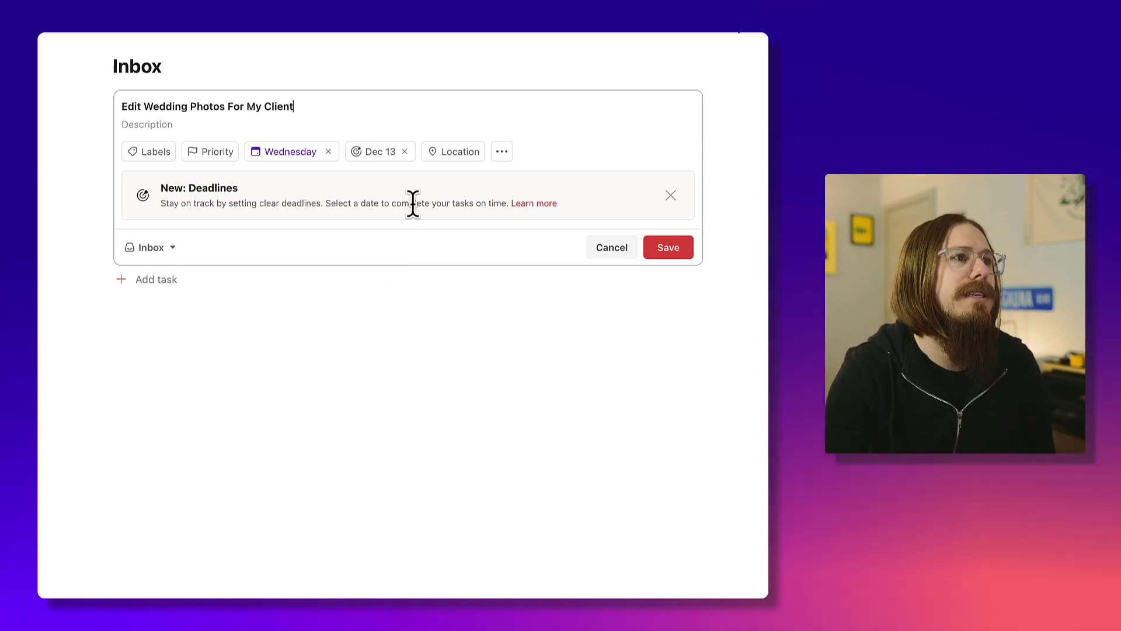
# - View the Dec 13 deadline choices, then cancel the edit without changes
pyautogui.click(375, 153)
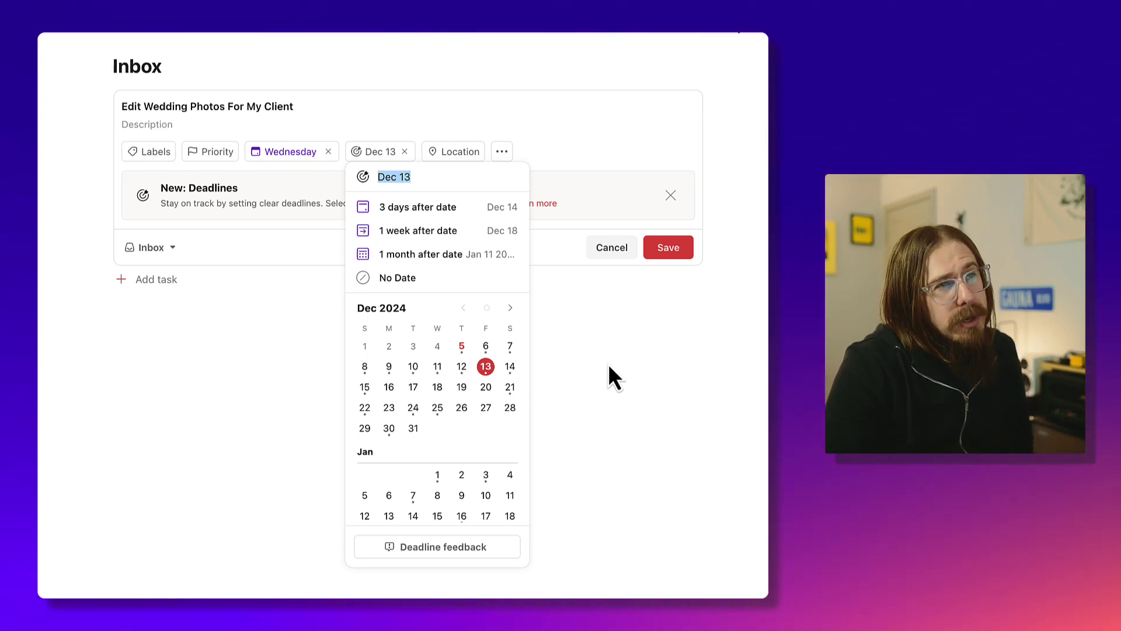
pyautogui.click(609, 250)
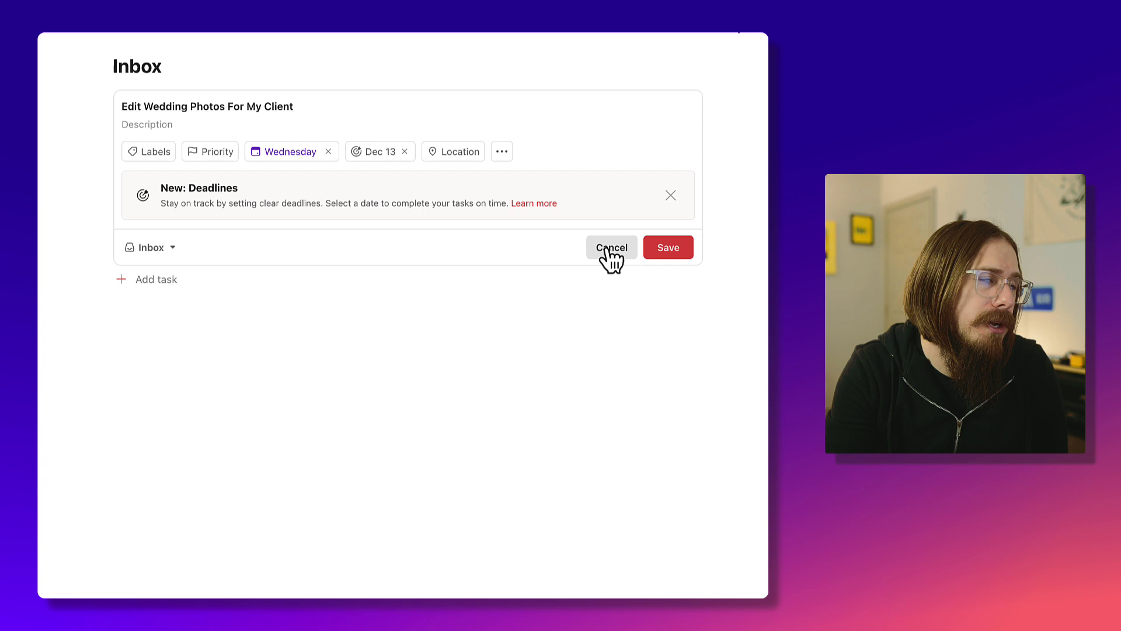
pyautogui.click(607, 250)
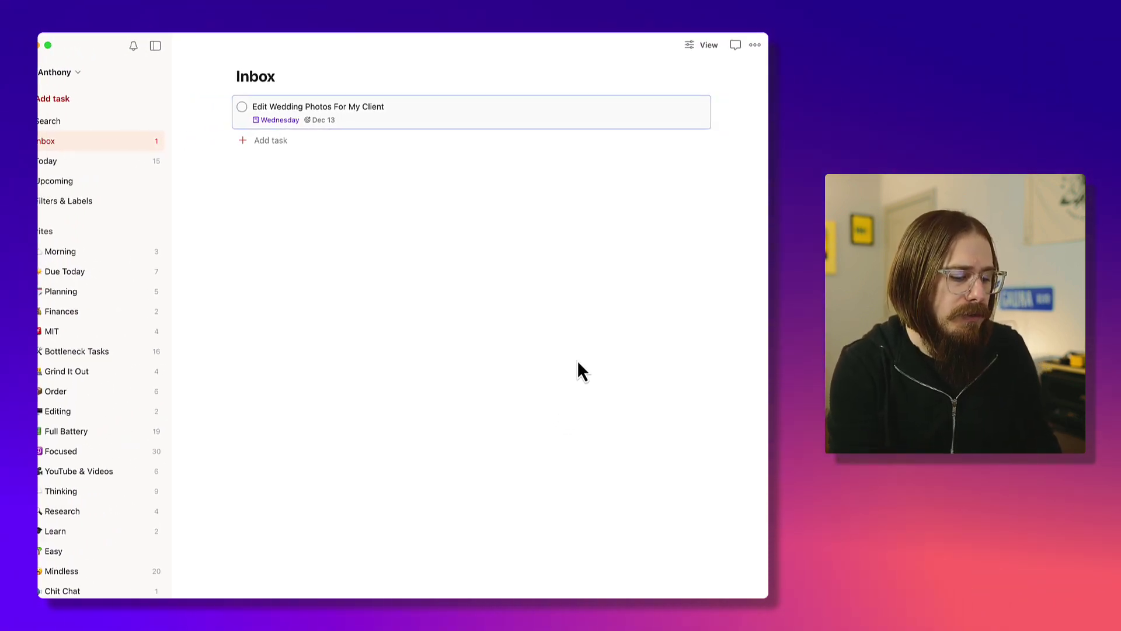
# - Show the Inbox as a calendar for Dec 8–14 and view the wedding photos task's details
pyautogui.hotkey('shift', 'v')
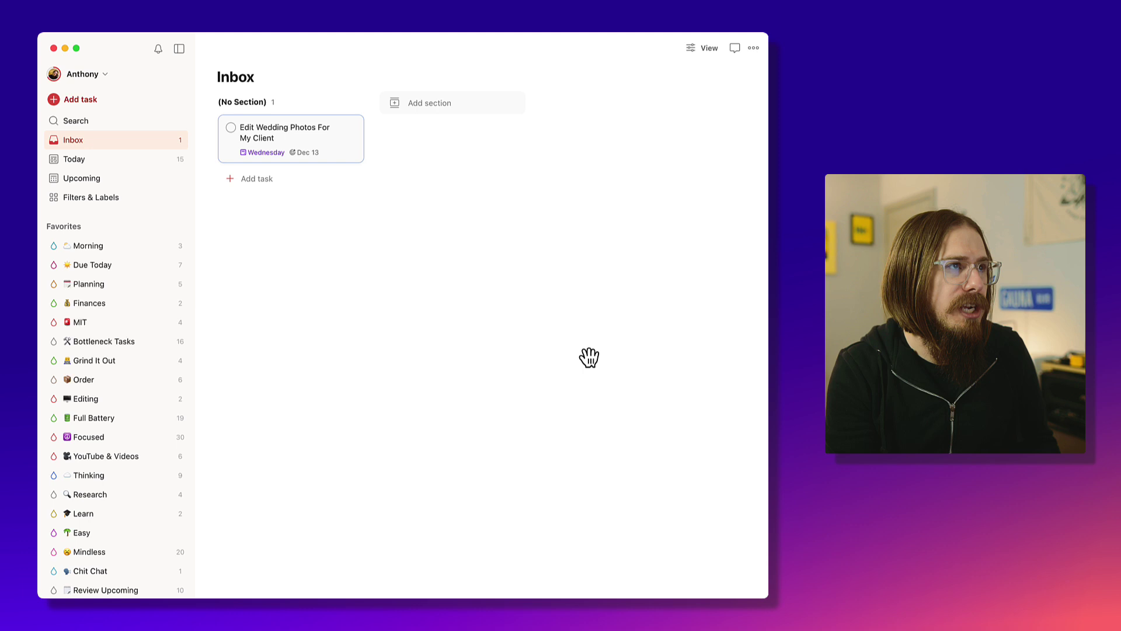
pyautogui.hotkey('shift', 'v')
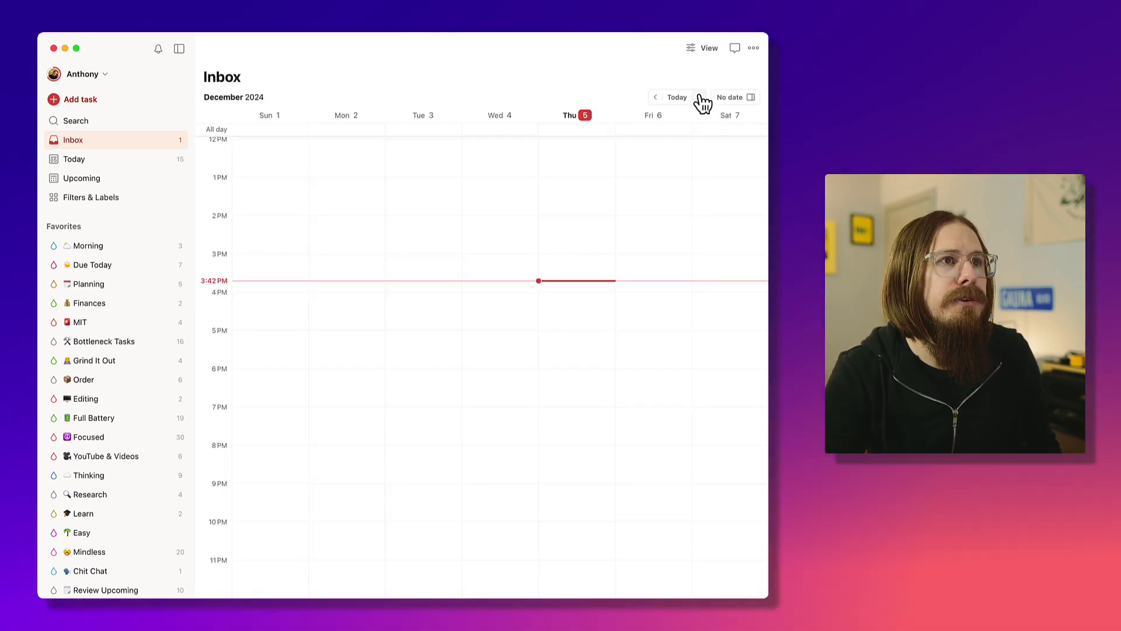
pyautogui.click(699, 97)
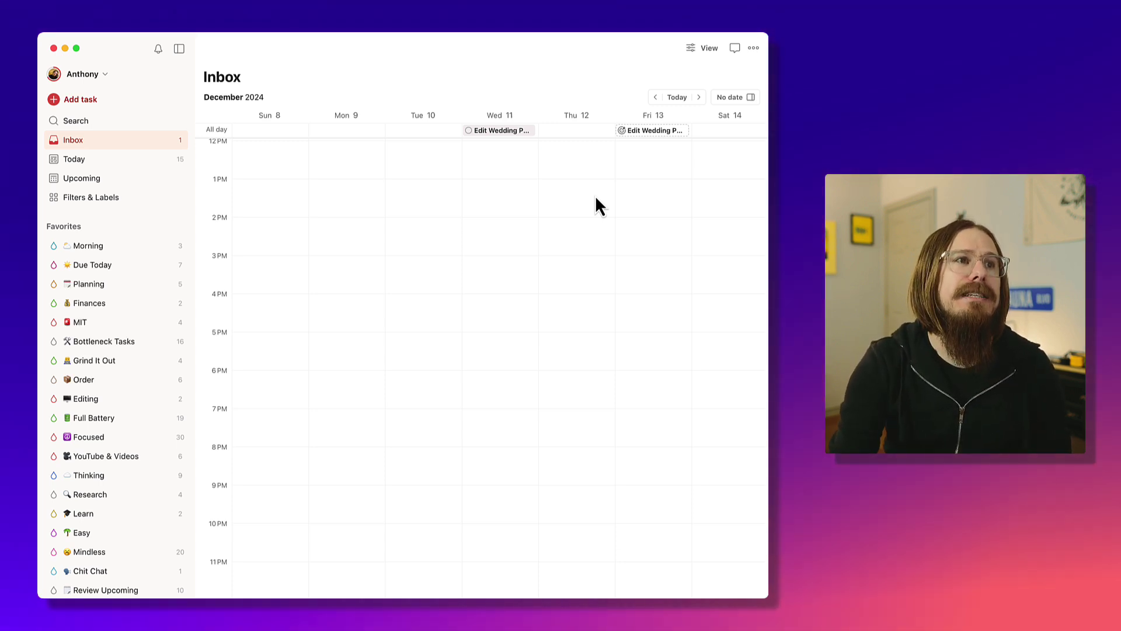
pyautogui.moveTo(655, 142)
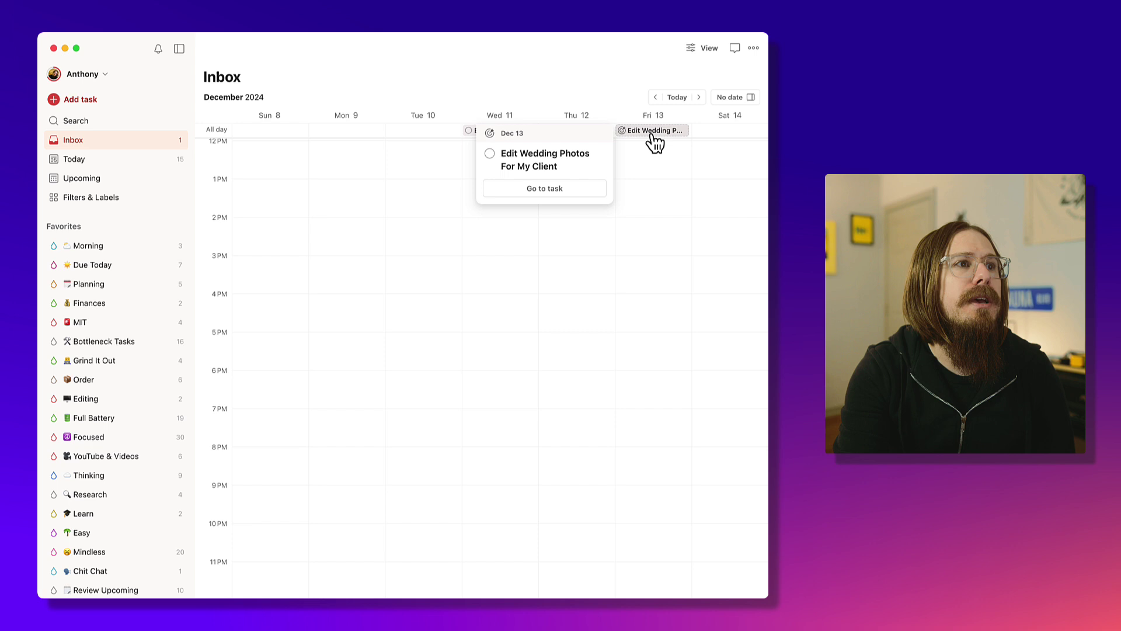
pyautogui.click(580, 193)
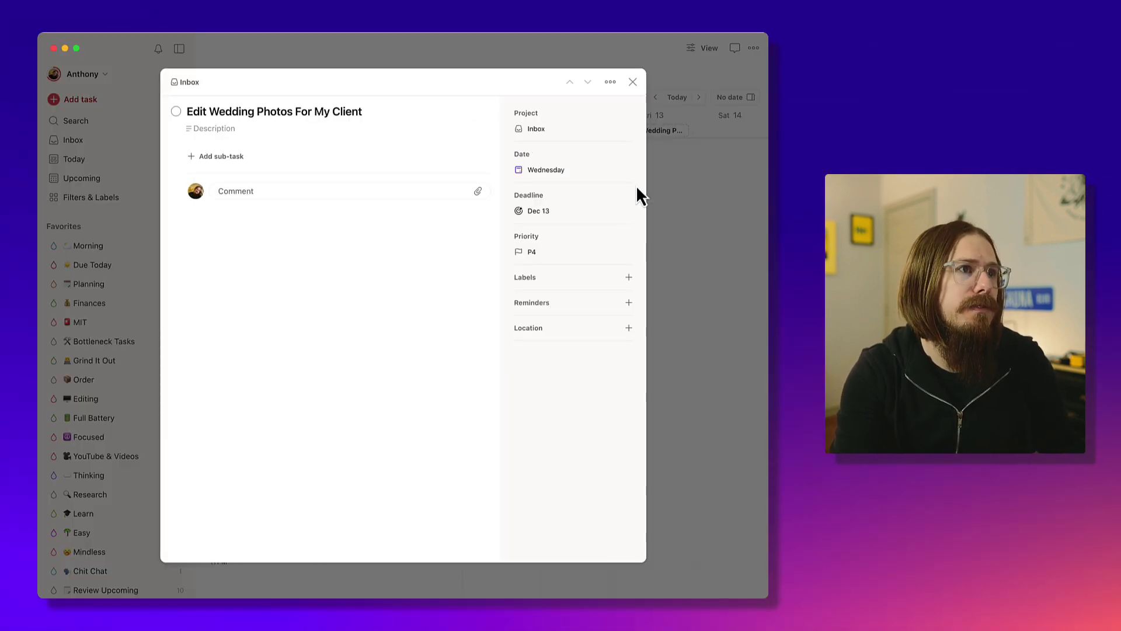
pyautogui.click(632, 81)
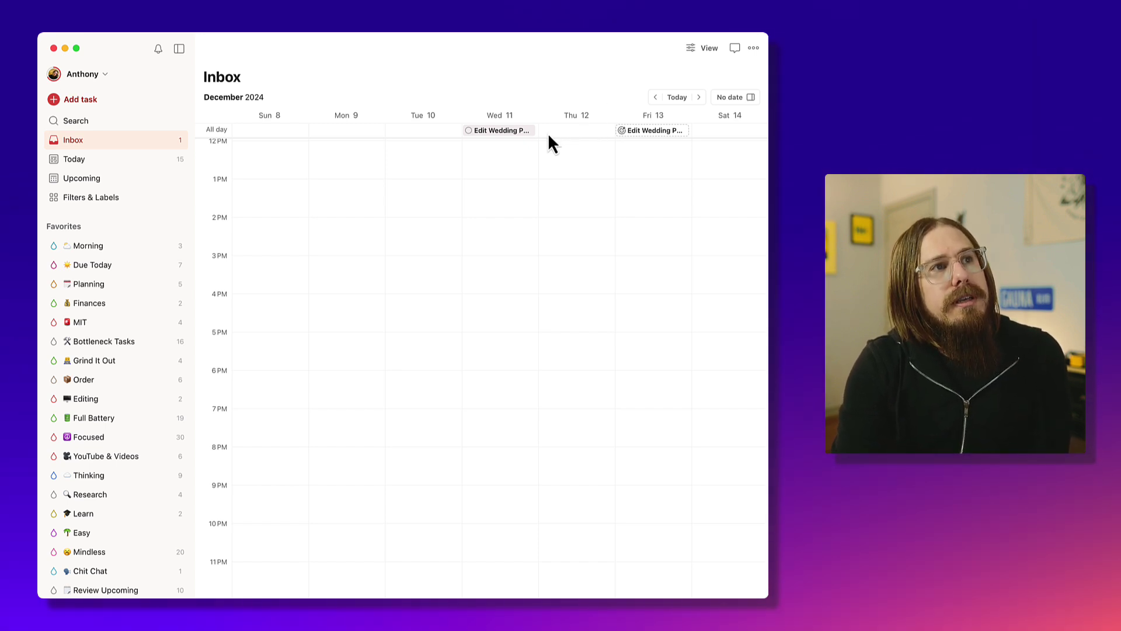
# - Drag the wedding photos task to Wednesday 2 PM, then over to Thursday 2–3 PM
pyautogui.moveTo(511, 136)
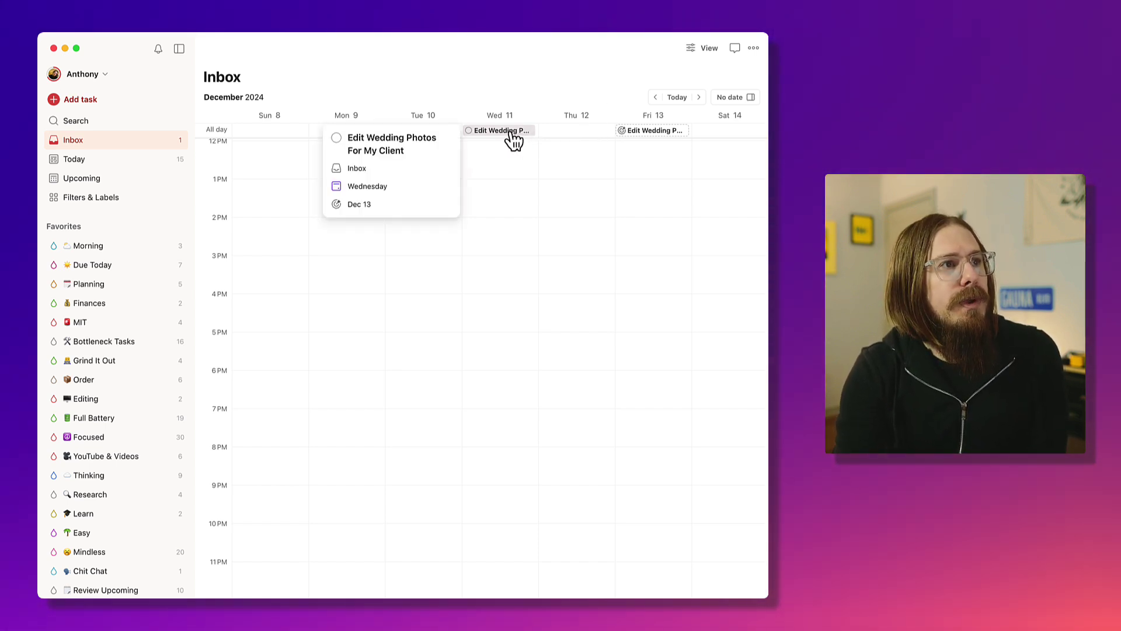
pyautogui.moveTo(513, 139); pyautogui.dragTo(489, 245)
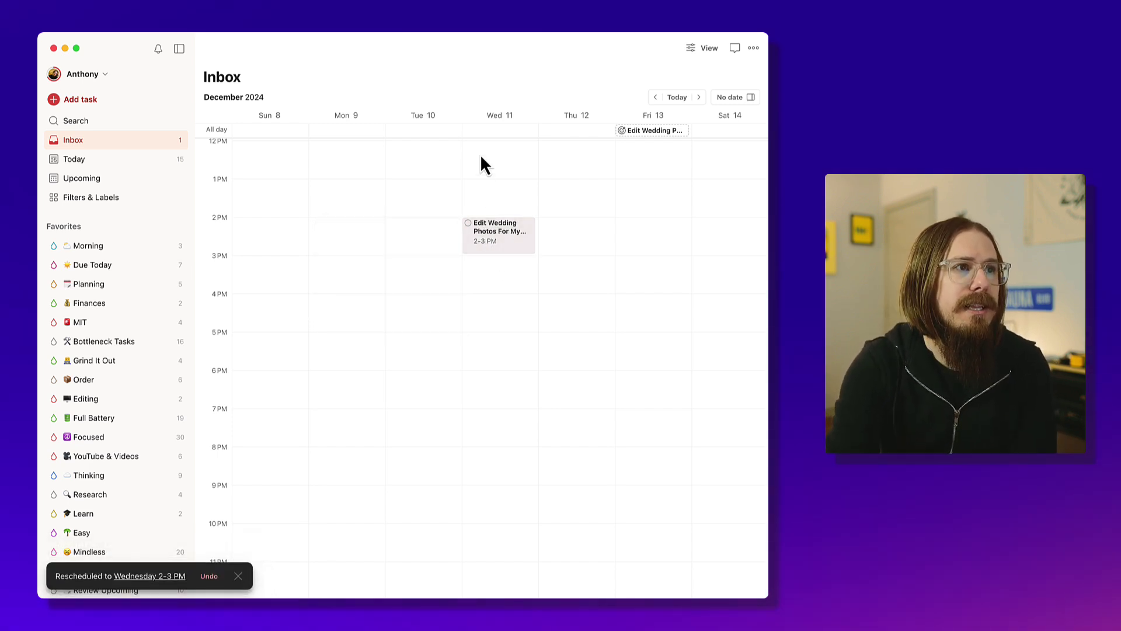
pyautogui.moveTo(520, 237)
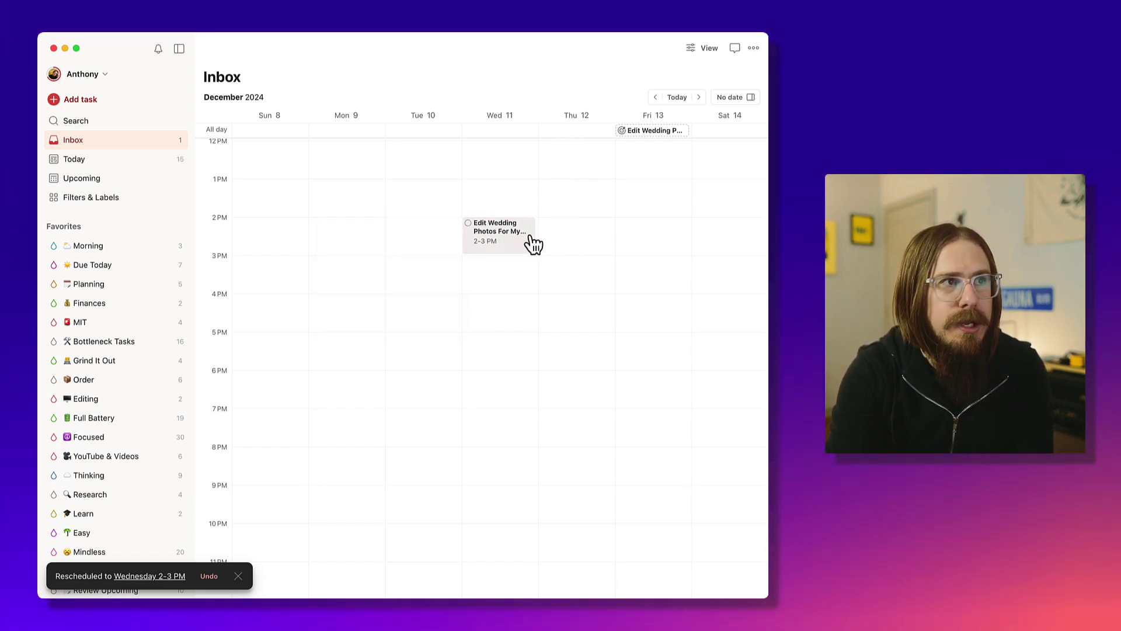
pyautogui.moveTo(479, 231)
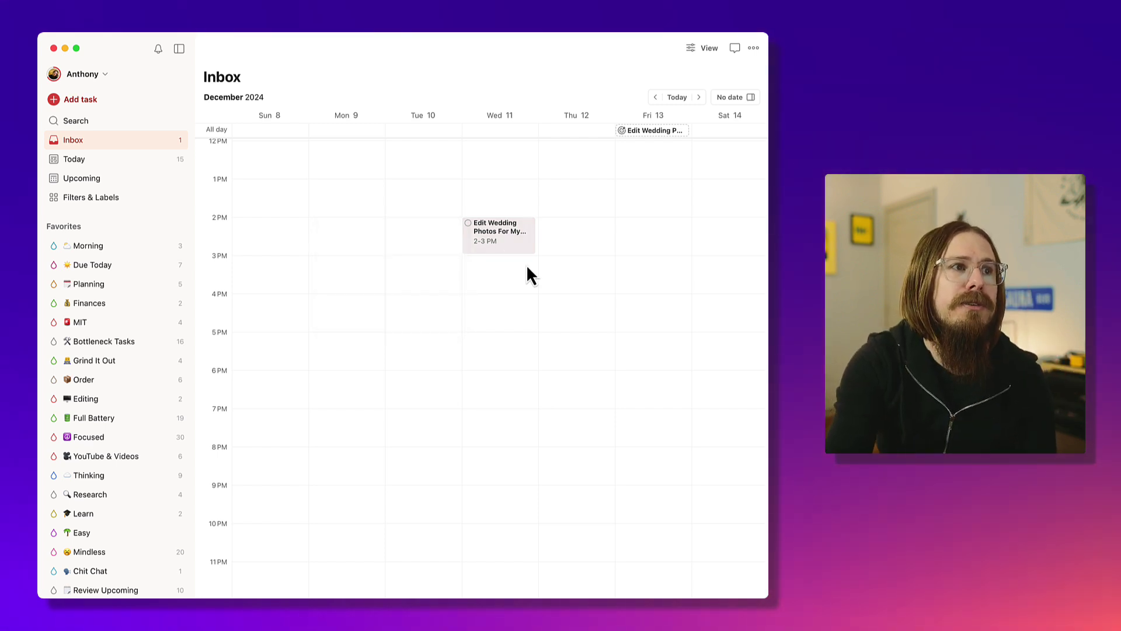
pyautogui.moveTo(510, 243); pyautogui.dragTo(580, 241)
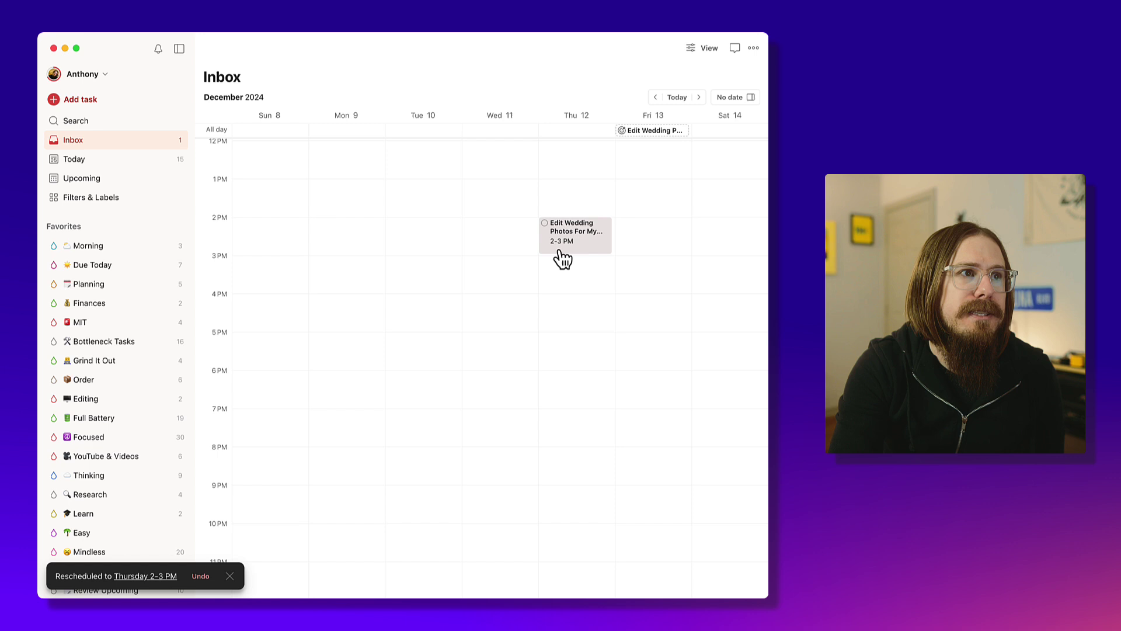
pyautogui.moveTo(560, 255)
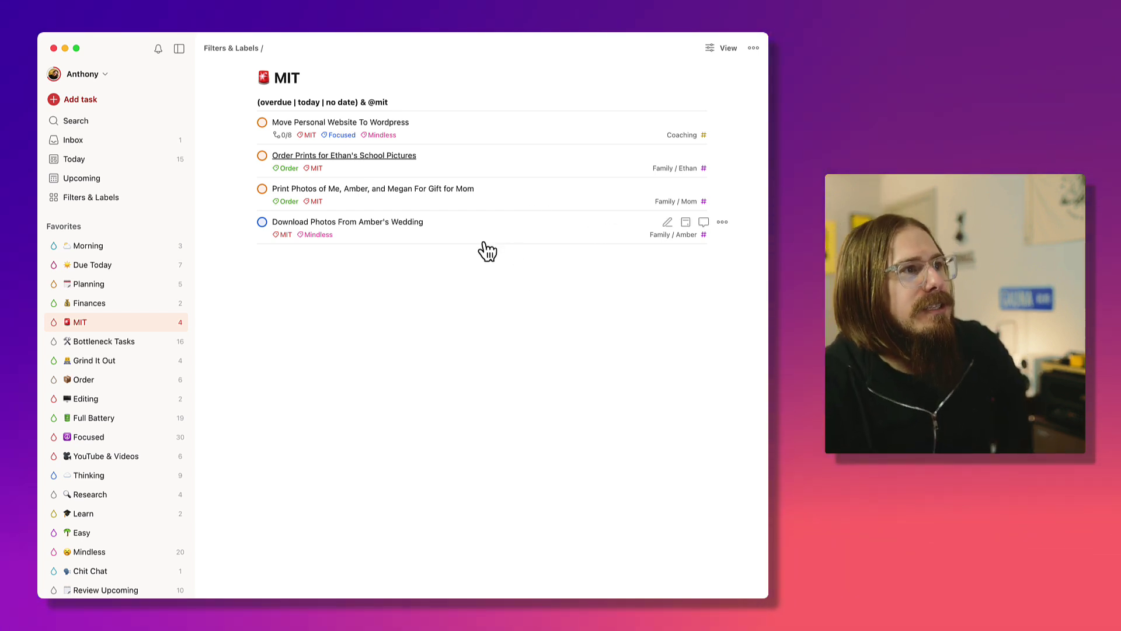
# - Give the wedding photo download task a Dec 9 deadline and save it
pyautogui.click(668, 222)
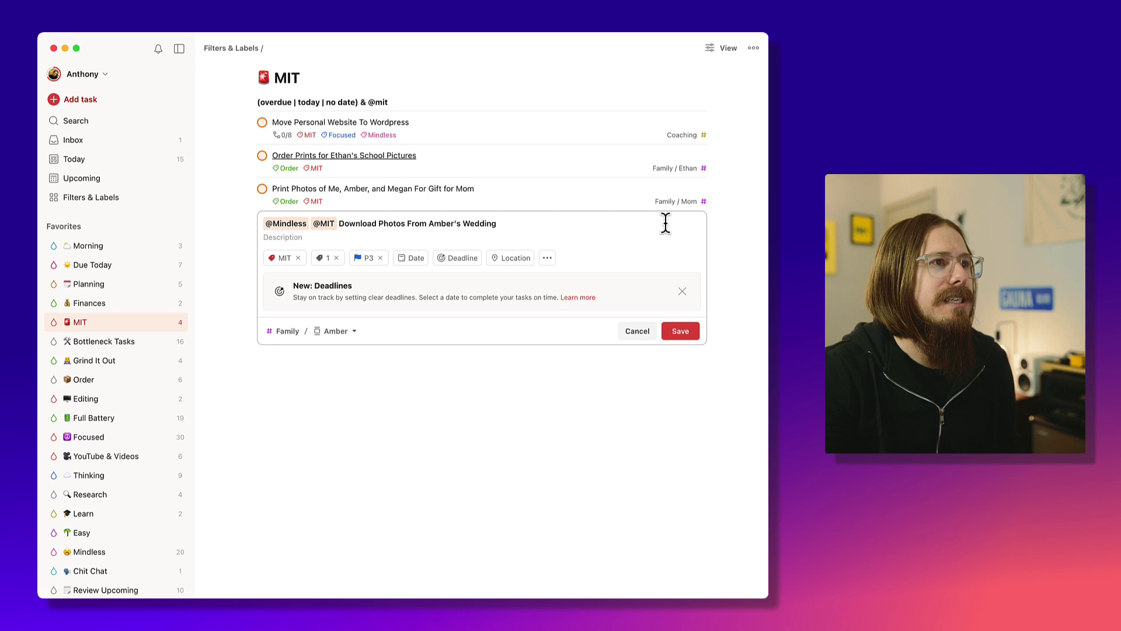
pyautogui.click(474, 258)
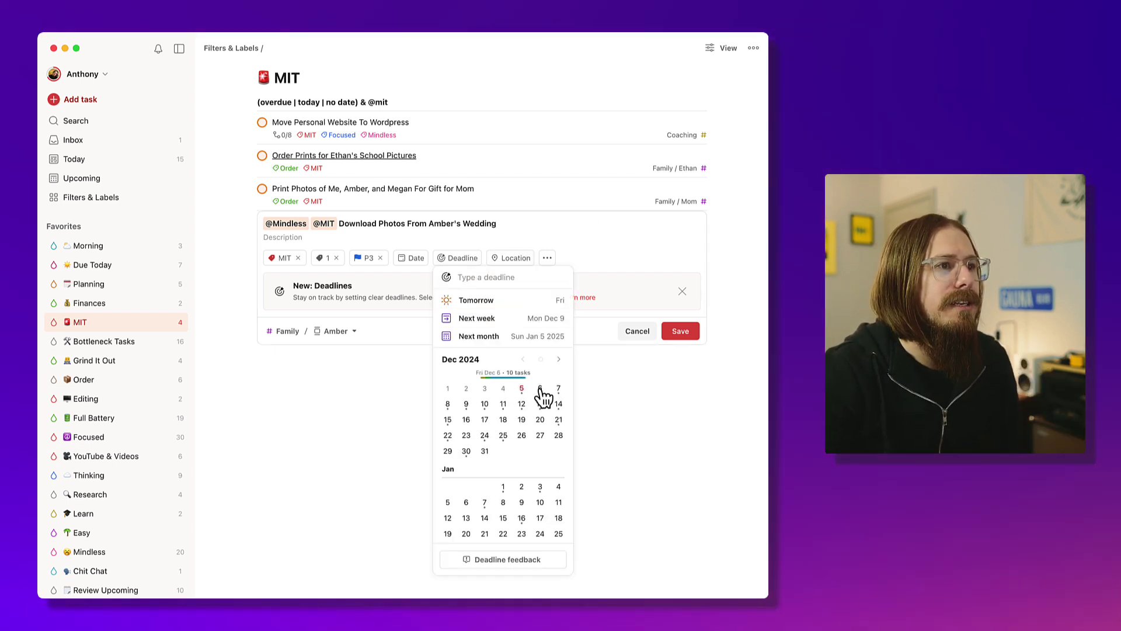
pyautogui.click(466, 404)
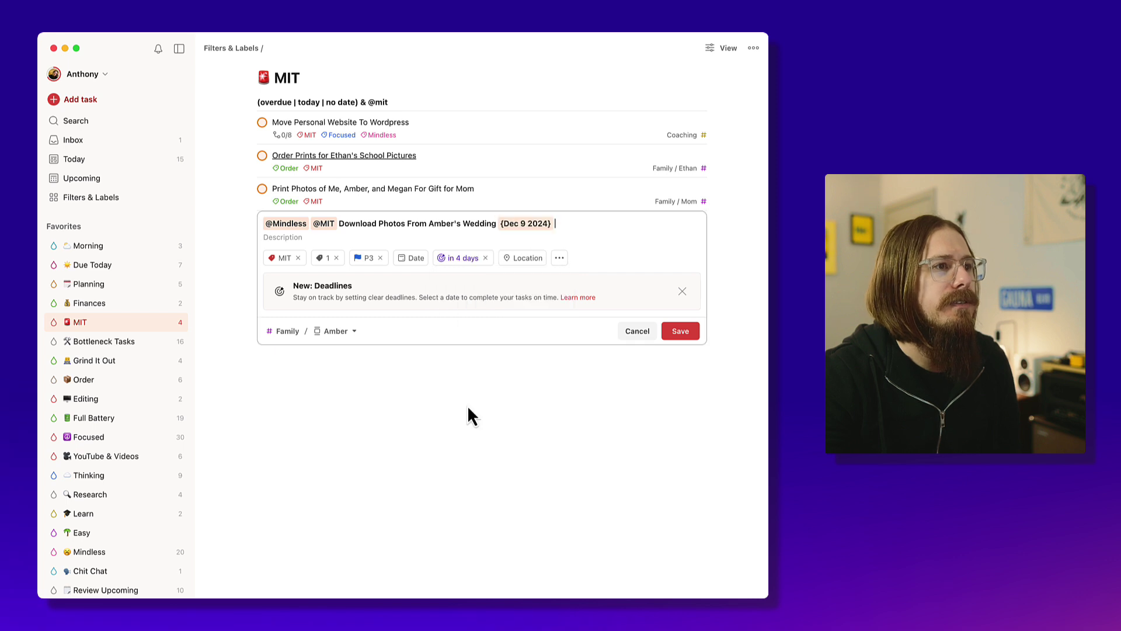
pyautogui.click(681, 332)
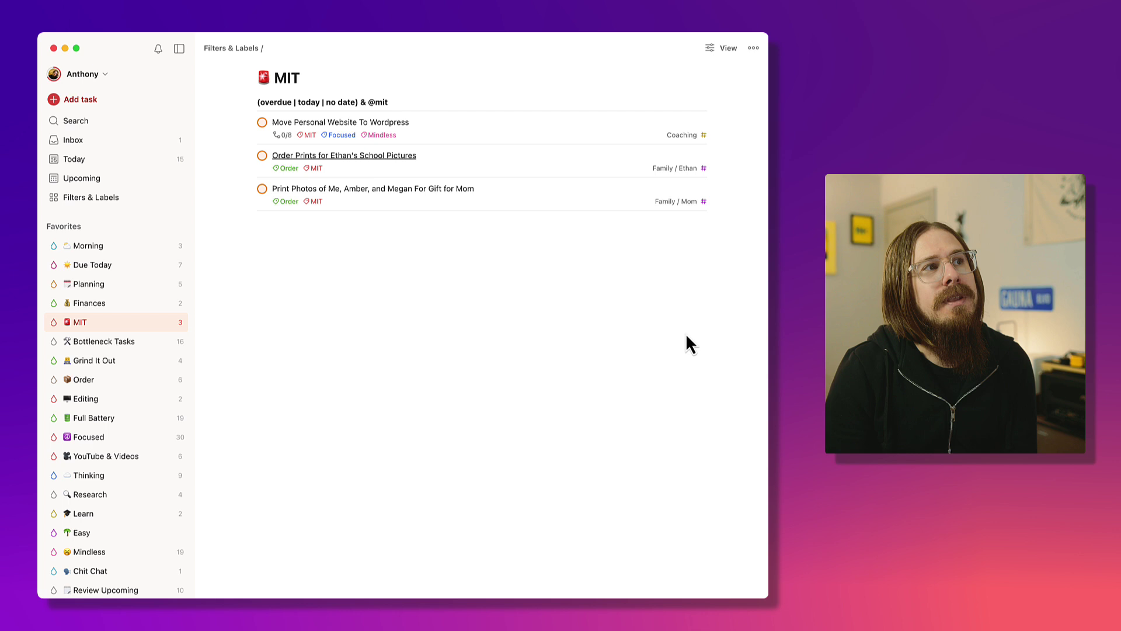
# - Bring up the Edit filter dialog for the MIT filter from its ⋯ menu
pyautogui.moveTo(687, 193)
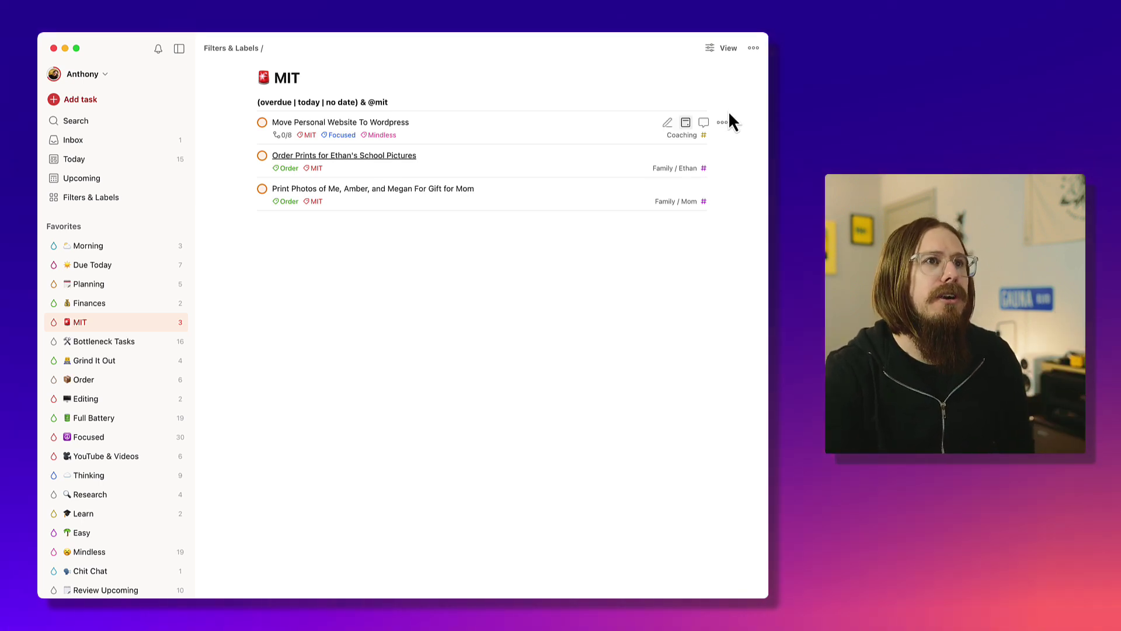
pyautogui.click(753, 49)
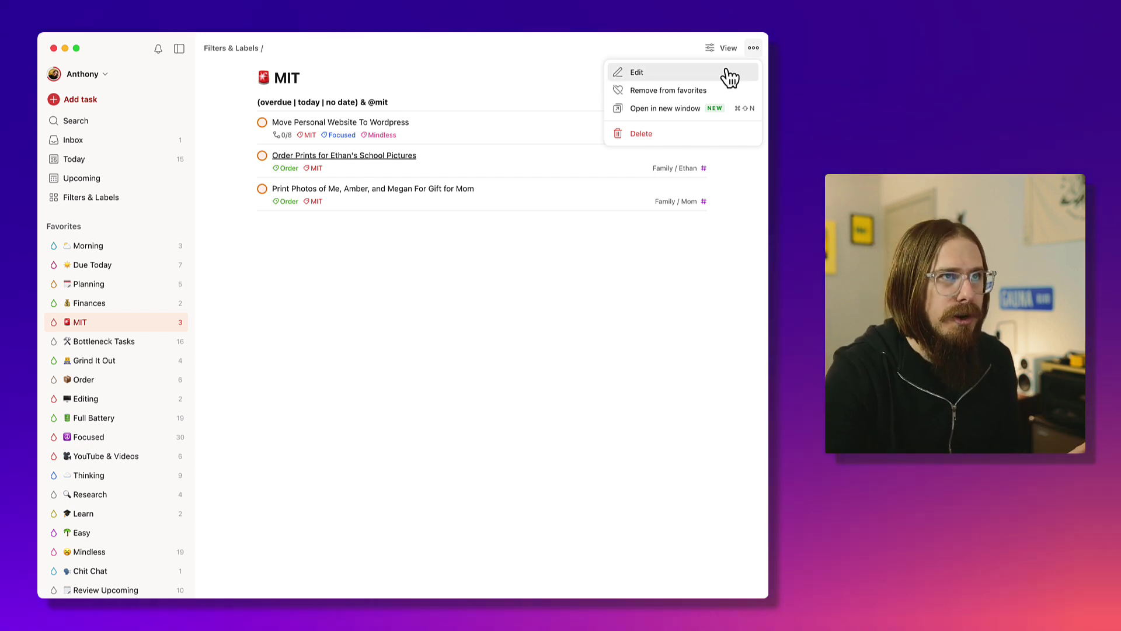
pyautogui.click(727, 72)
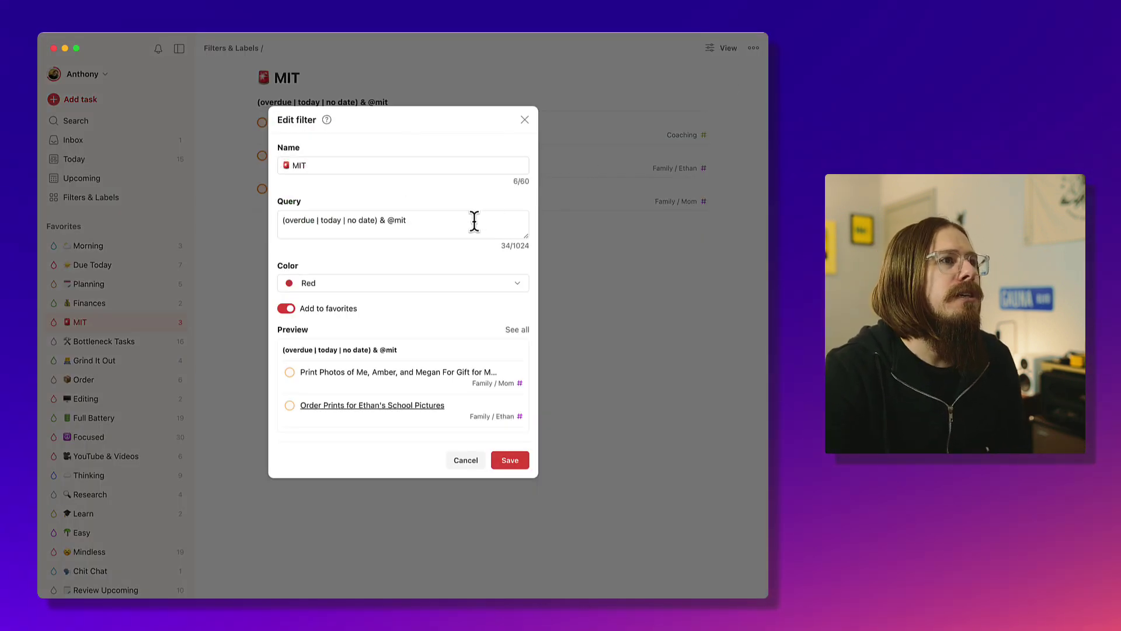
pyautogui.click(478, 220)
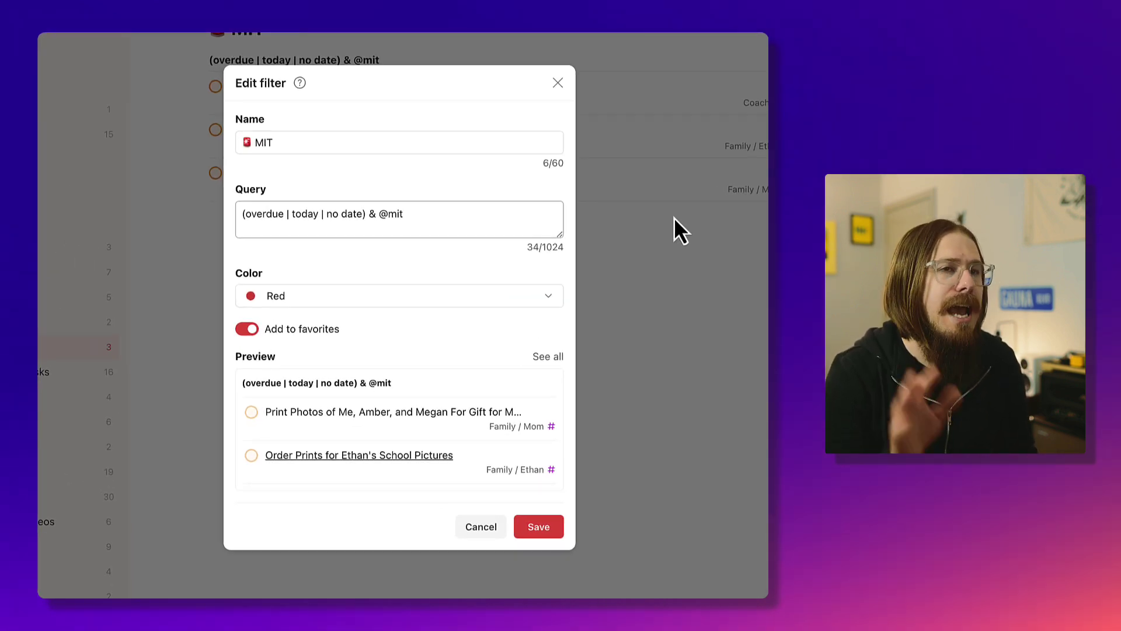
pyautogui.press('Home')
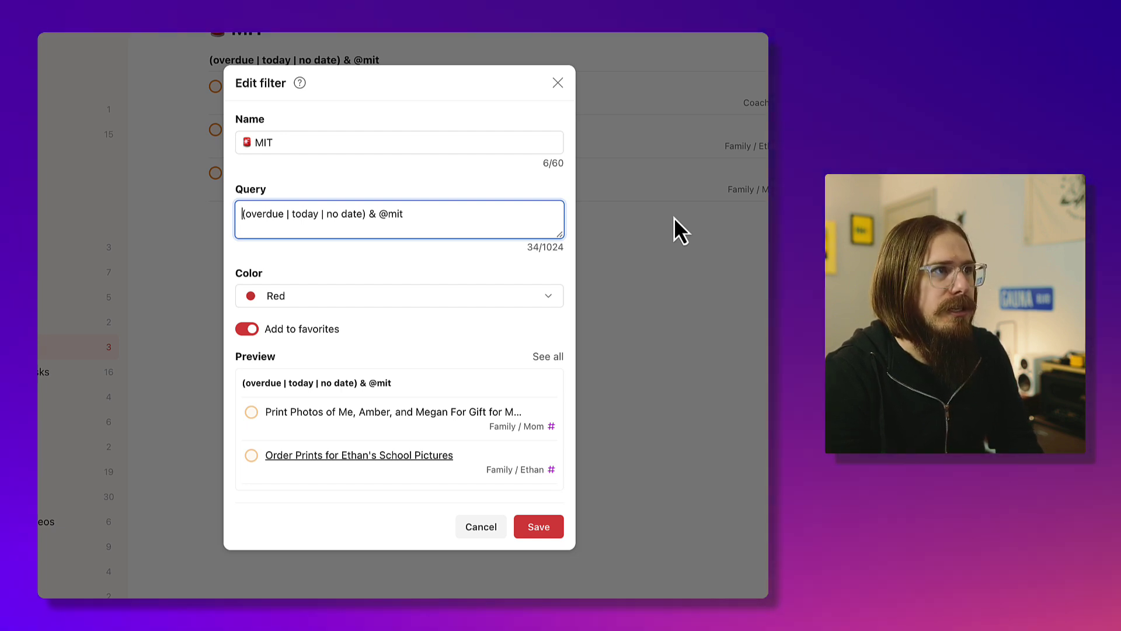
pyautogui.write('!')
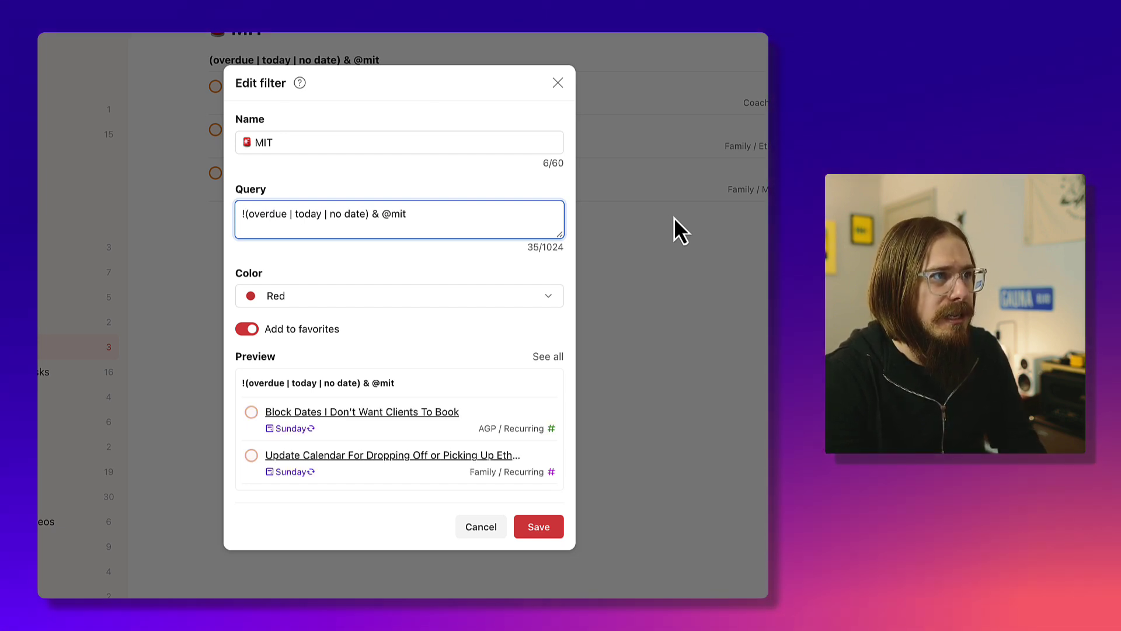
pyautogui.write('no d')
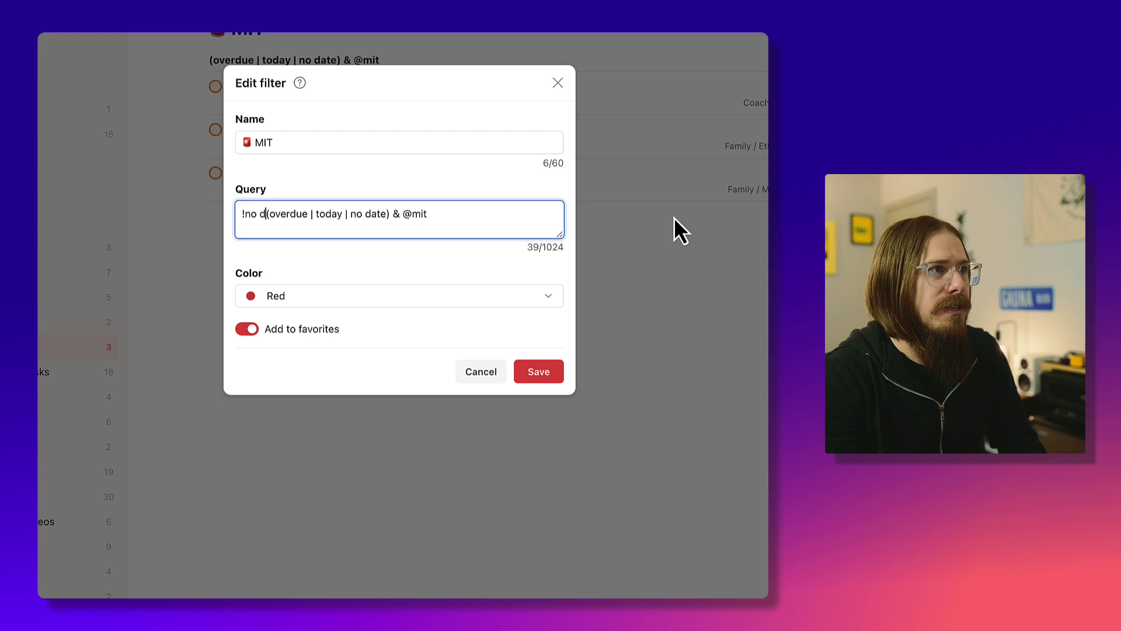
pyautogui.write('ate')
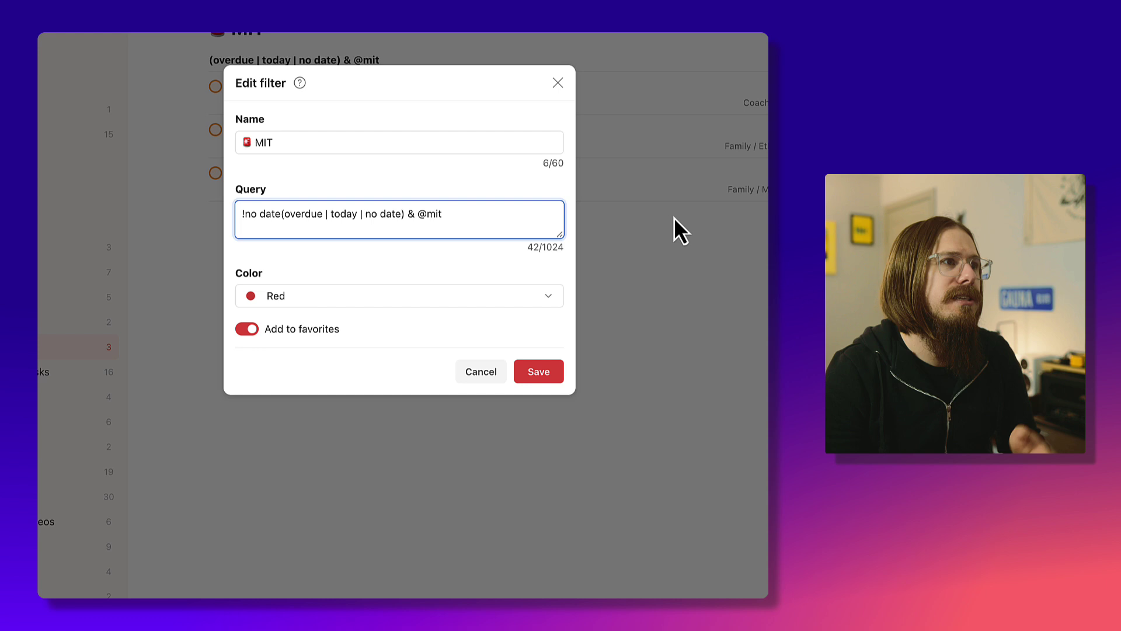
pyautogui.write('& @mit')
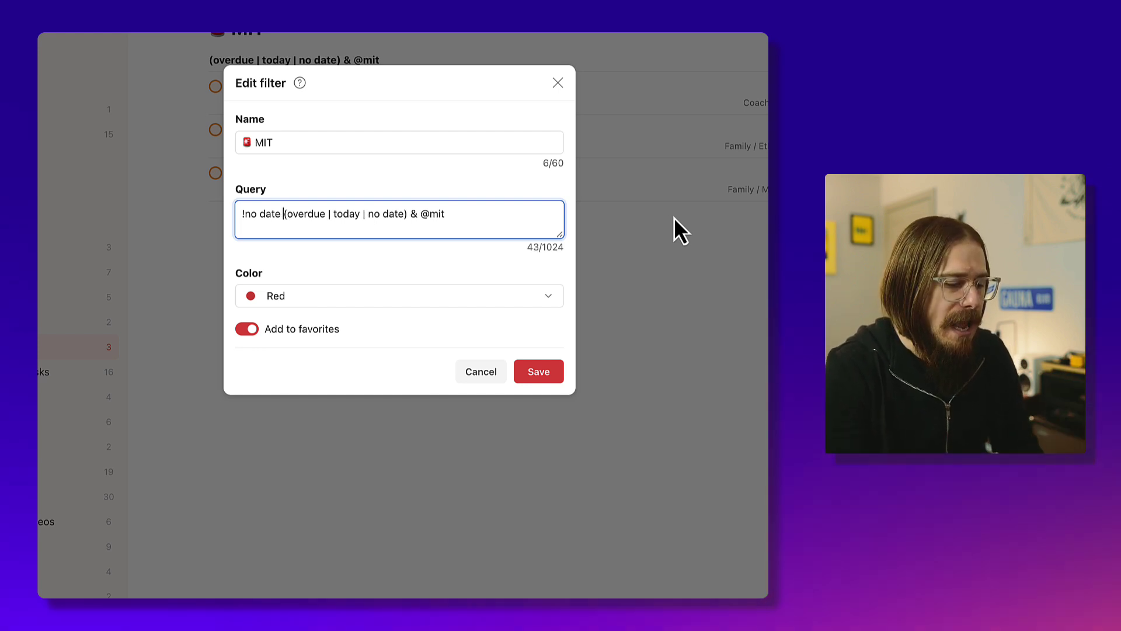
pyautogui.write(',')
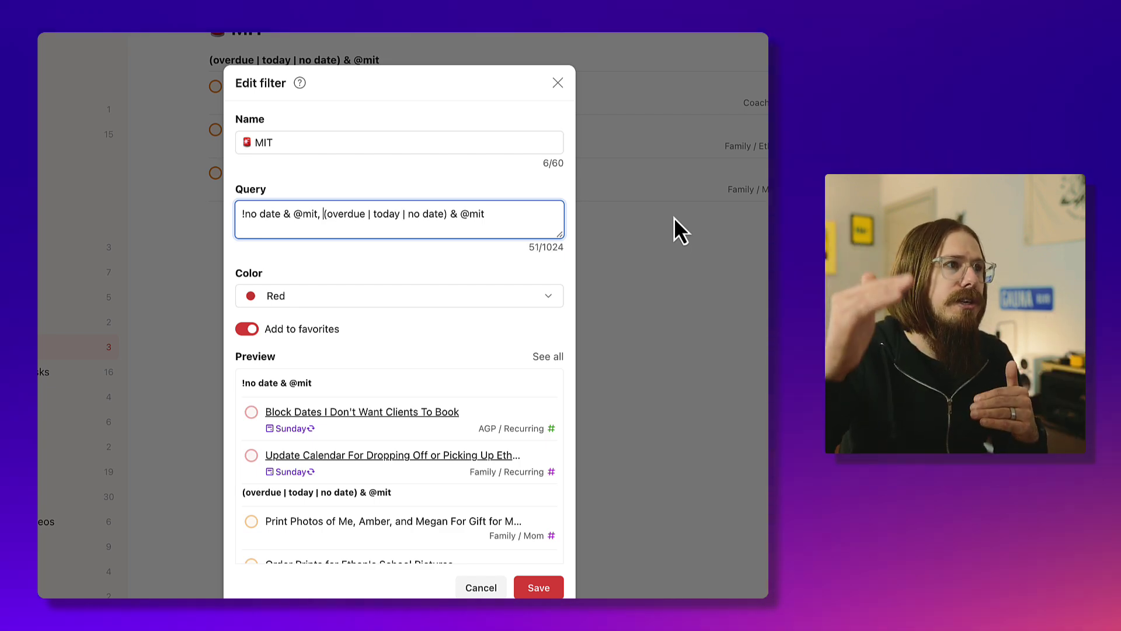
pyautogui.click(532, 587)
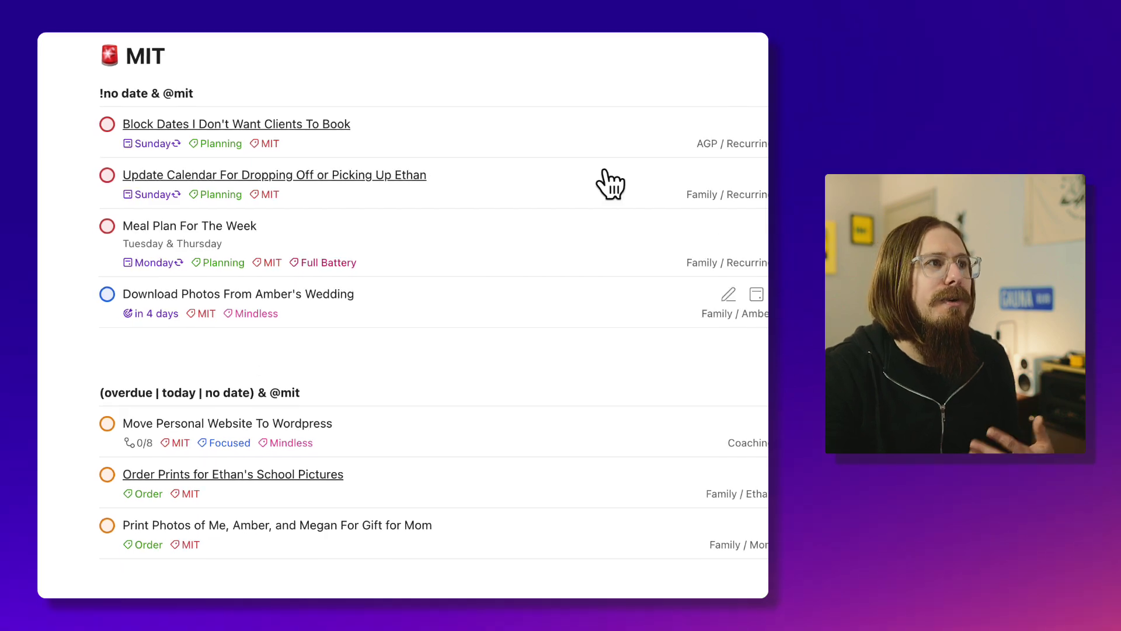
pyautogui.click(753, 48)
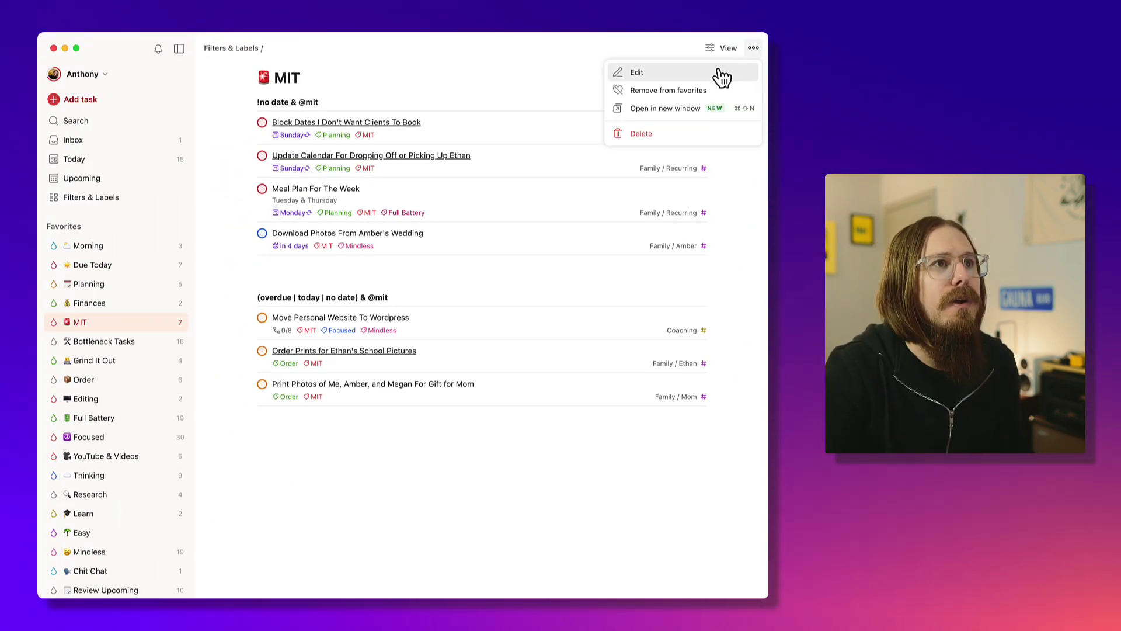
pyautogui.click(723, 73)
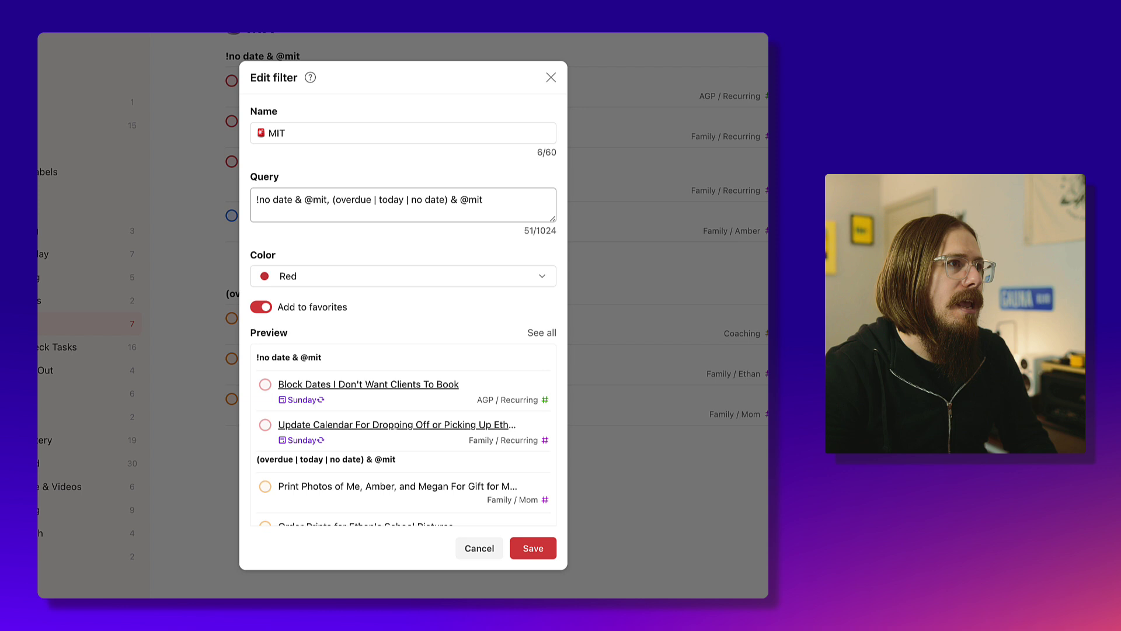
pyautogui.click(329, 199)
pyautogui.write('& !re')
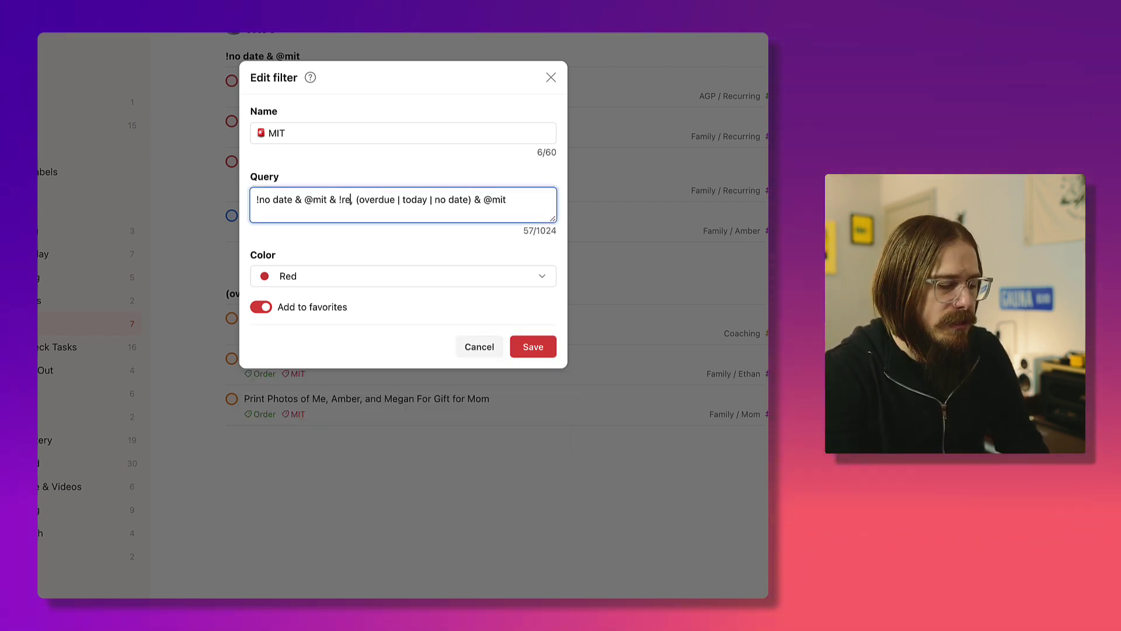
pyautogui.write('curring')
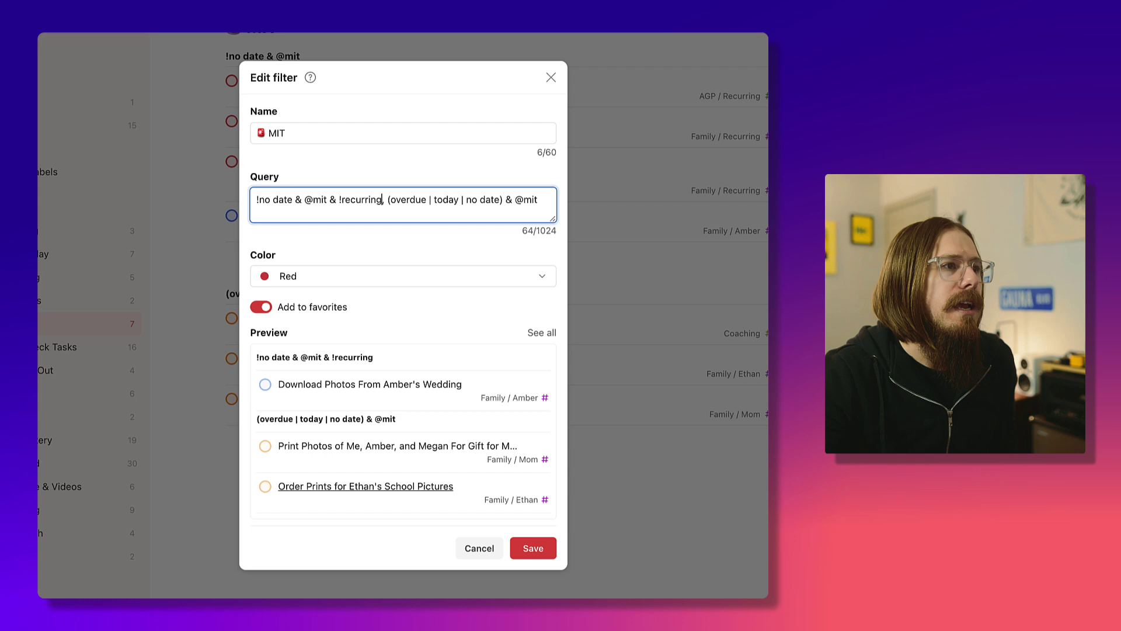
pyautogui.click(546, 549)
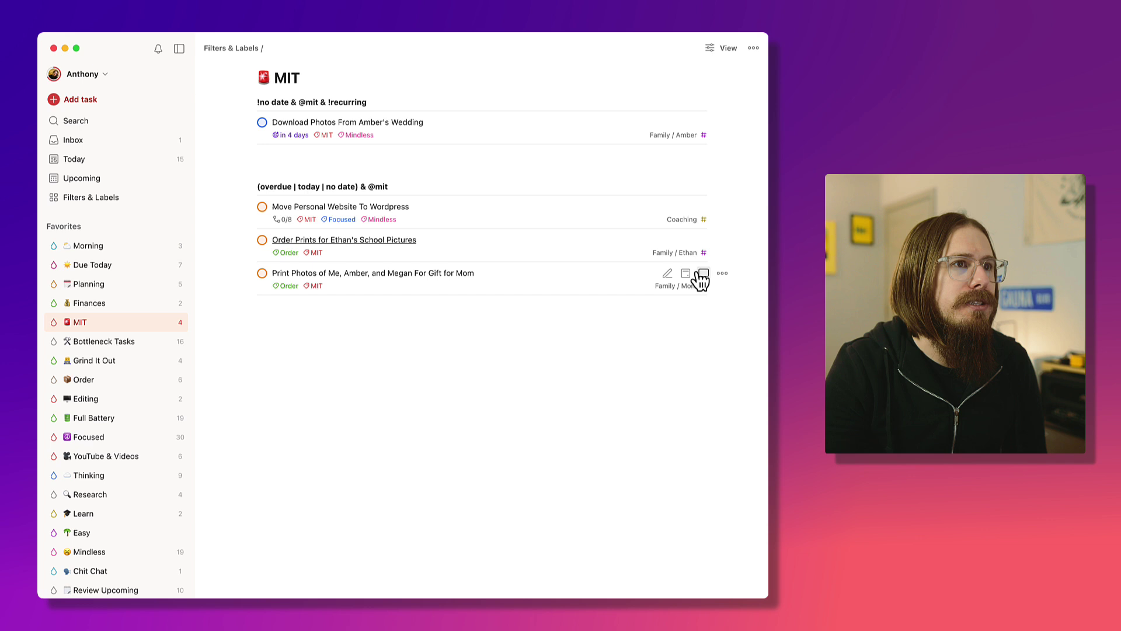
# - Give the print-photos gift task a Dec 19 deadline and save it
pyautogui.click(670, 273)
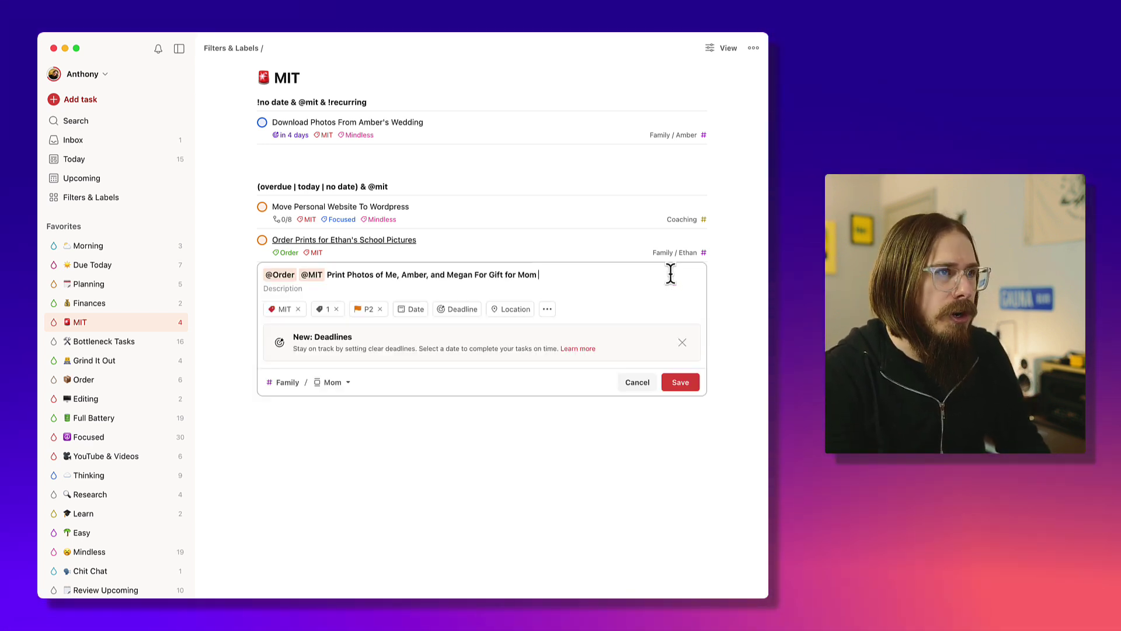
pyautogui.click(474, 313)
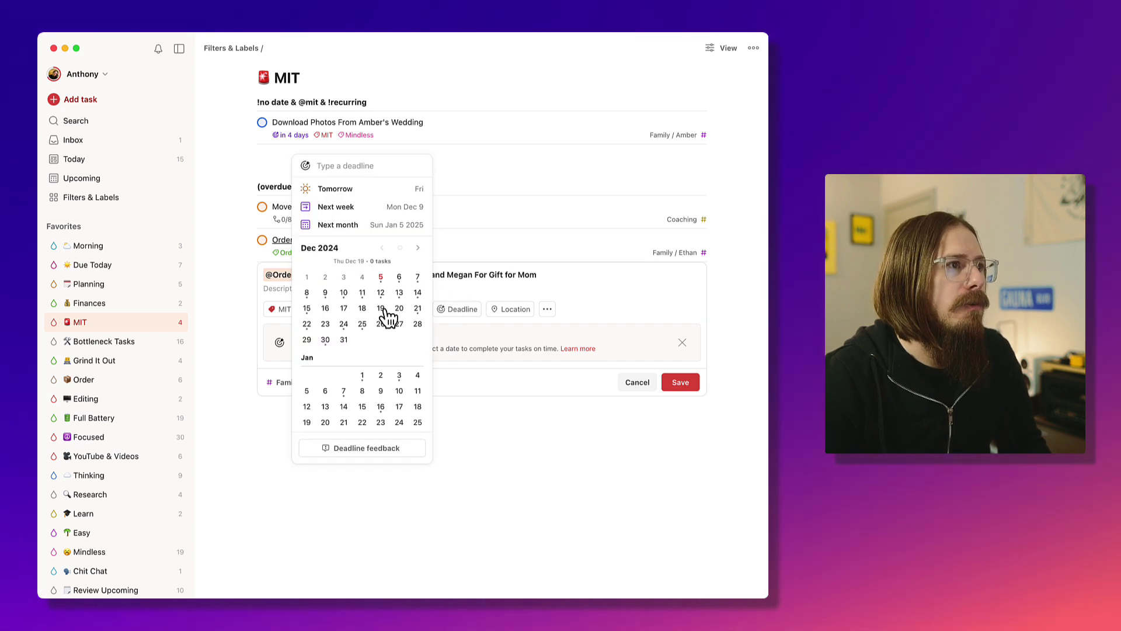
pyautogui.click(381, 308)
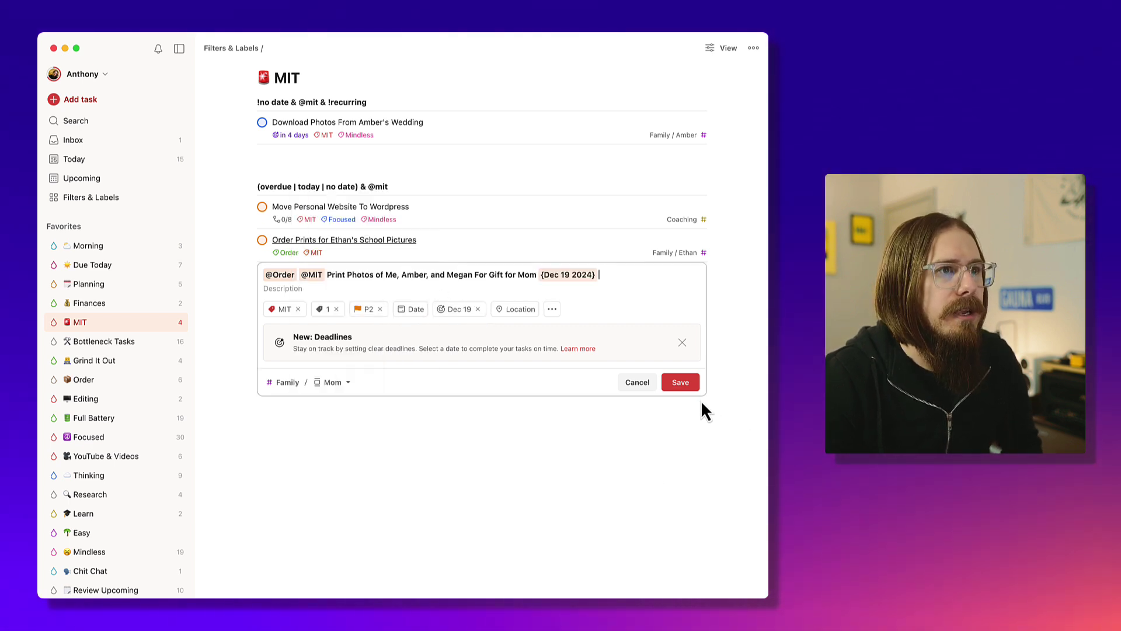
pyautogui.click(680, 382)
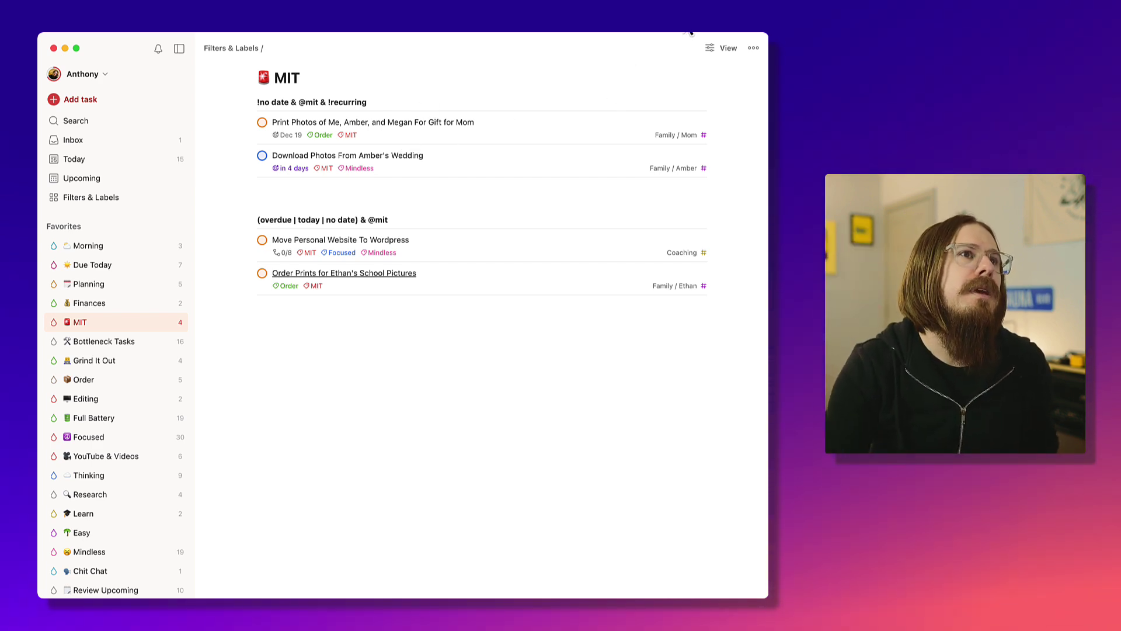
# - Set the MIT filter view's sorting to Deadline
pyautogui.click(711, 51)
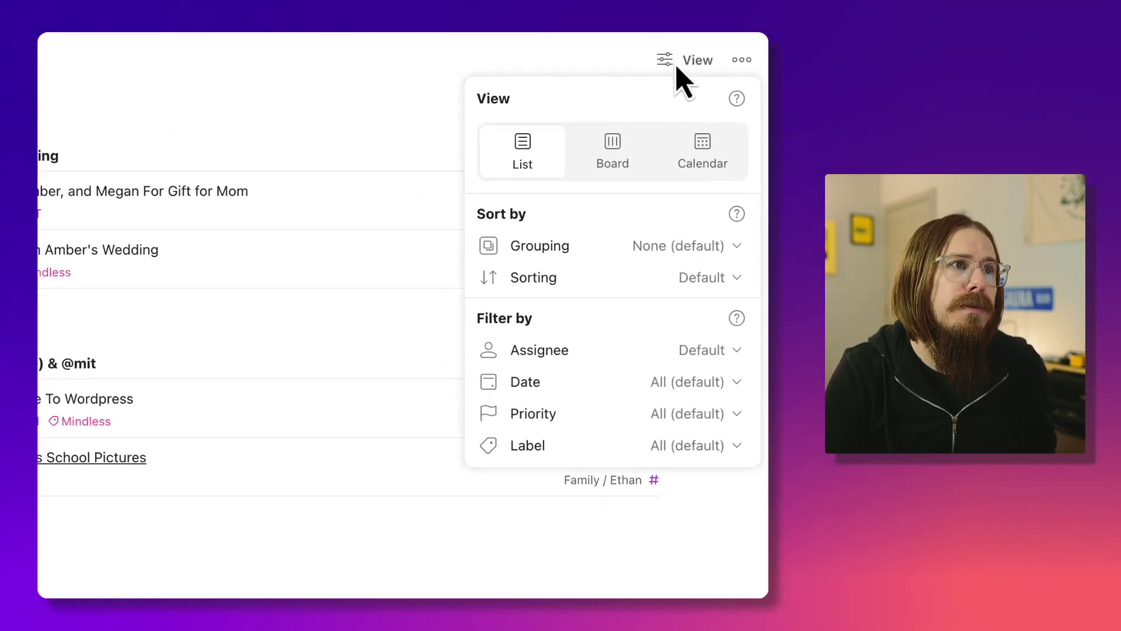
pyautogui.click(681, 295)
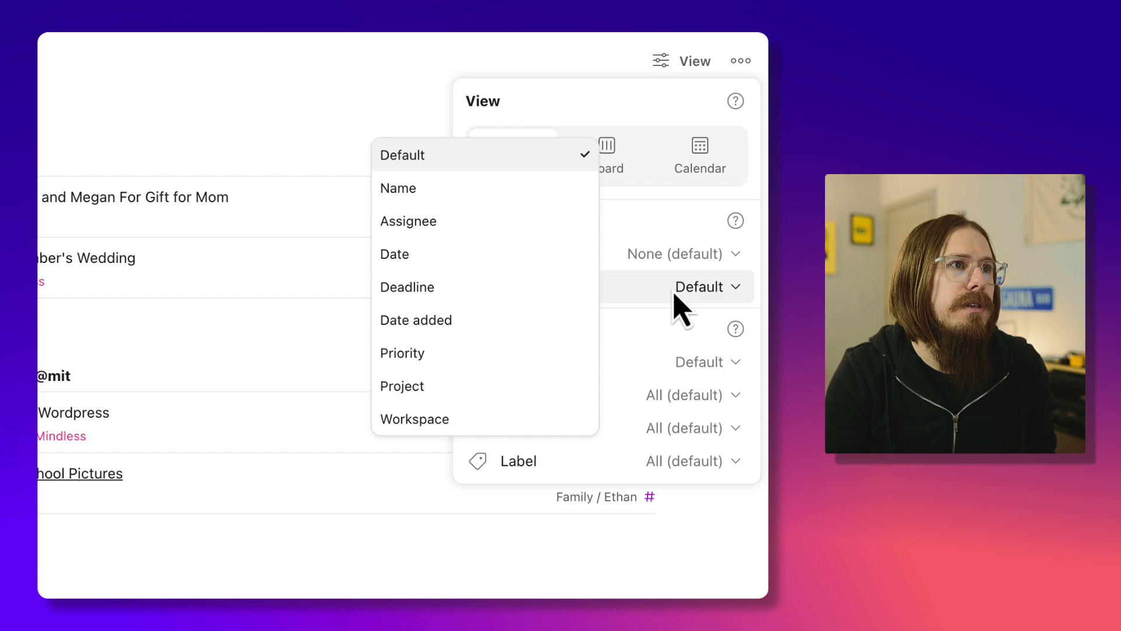
pyautogui.click(438, 289)
pyautogui.click(418, 421)
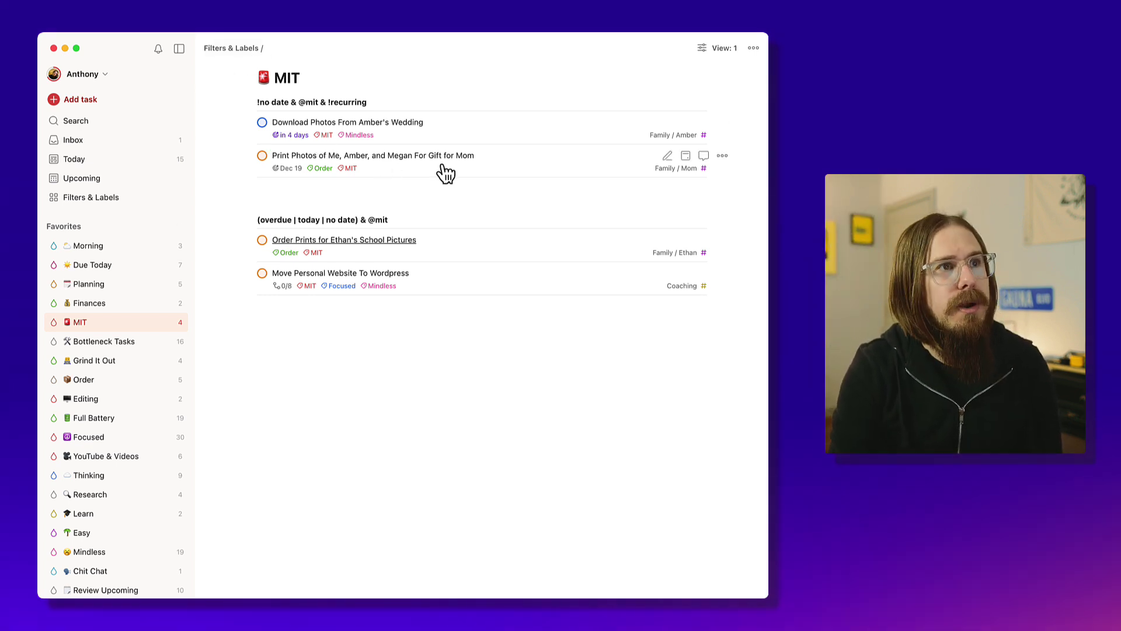
# - Schedule the wedding photos task for today, then reschedule it to Tomorrow
pyautogui.click(684, 125)
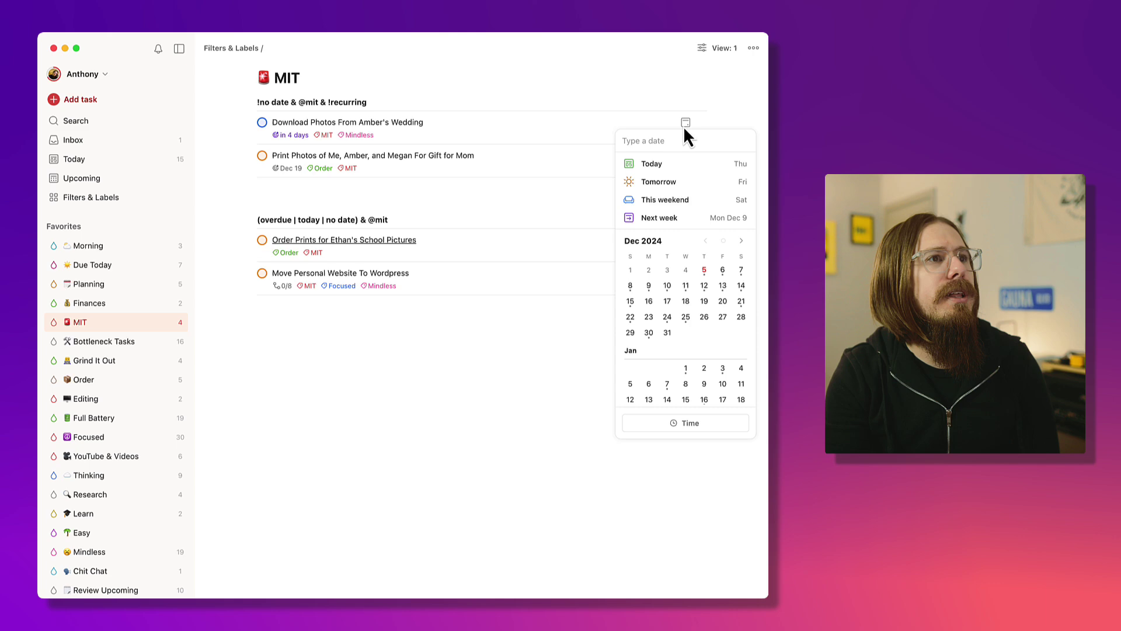
pyautogui.write('today')
pyautogui.press('Return')
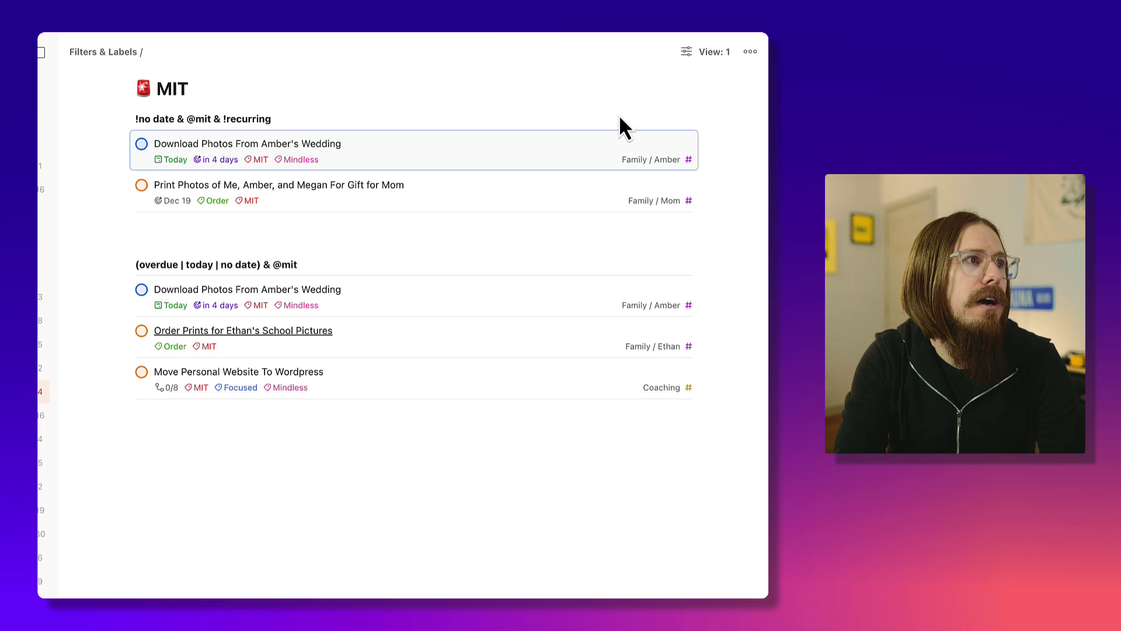
pyautogui.click(686, 123)
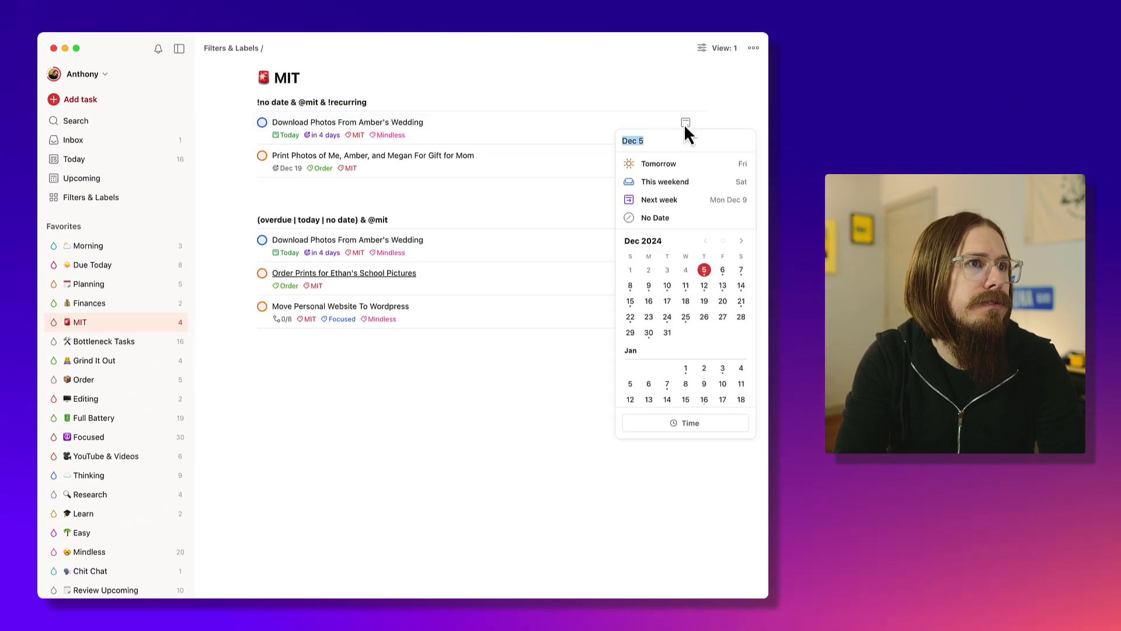
pyautogui.click(672, 165)
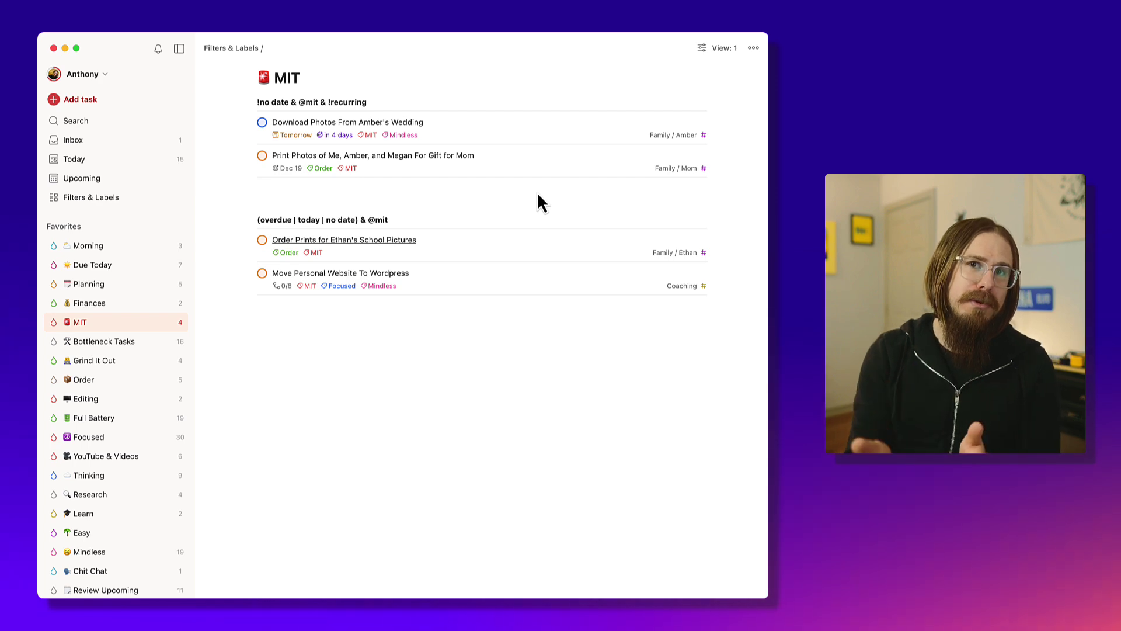
pyautogui.press('super+equal')
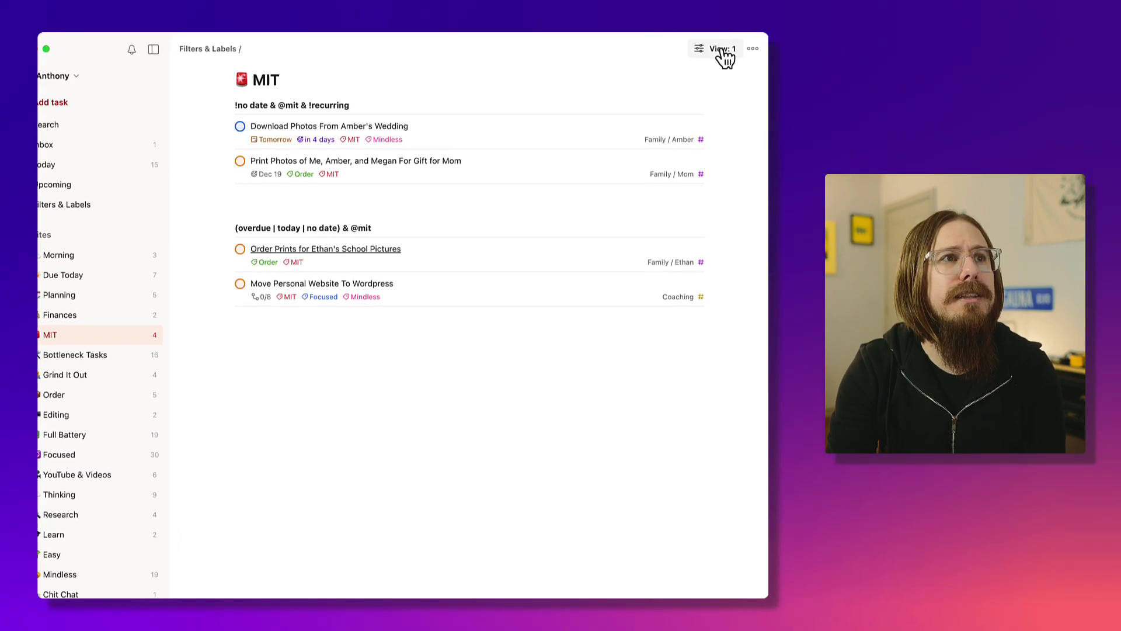
pyautogui.click(709, 51)
pyautogui.press('super+equal')
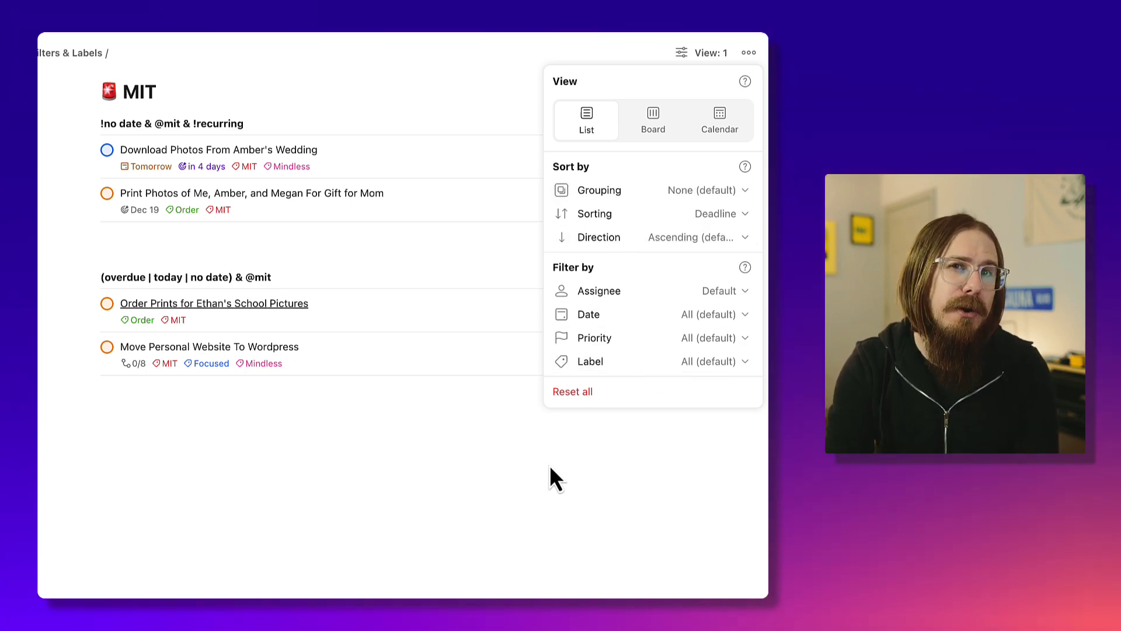
pyautogui.press('super+minus')
pyautogui.press('super+minus')
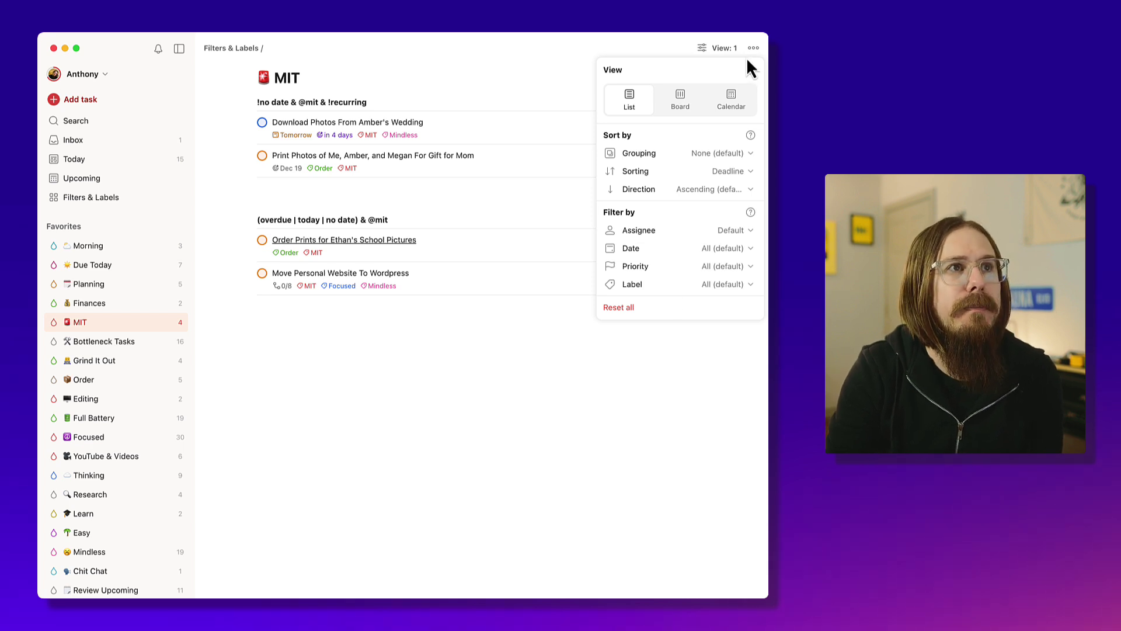
pyautogui.click(683, 44)
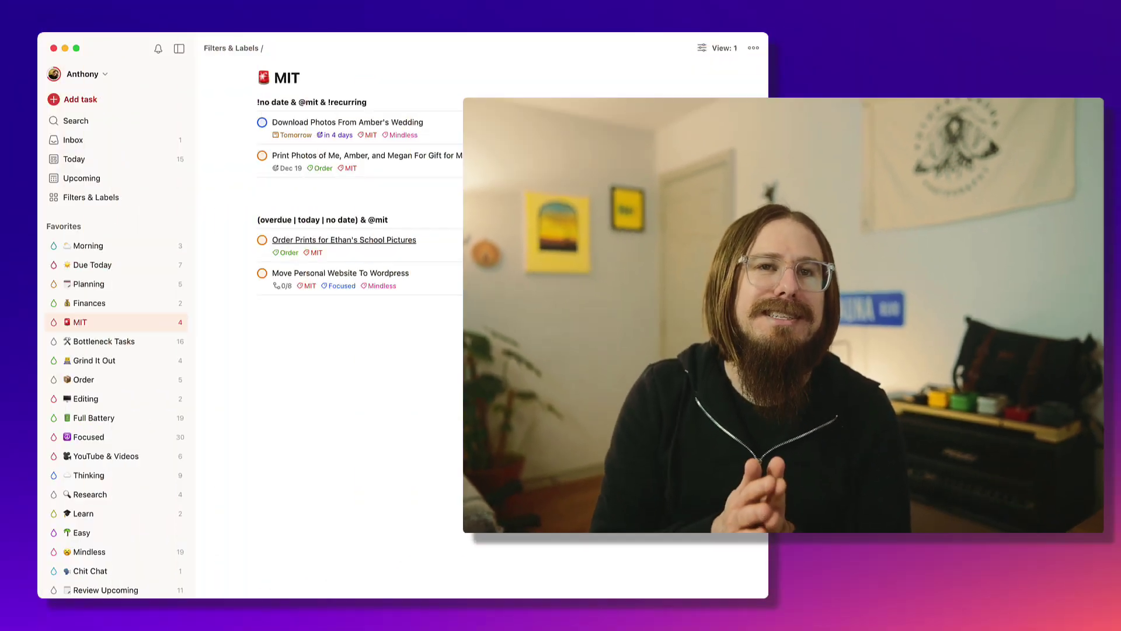
# - Open the wedding photos task's deadline picker and close it without changes
pyautogui.click(493, 158)
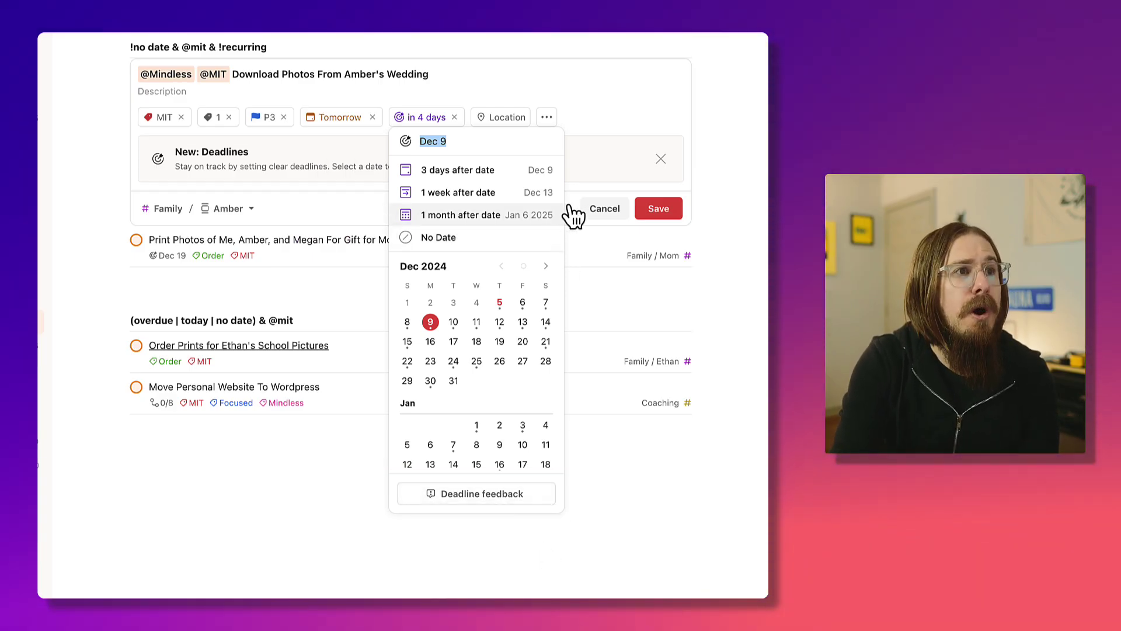
pyautogui.click(597, 209)
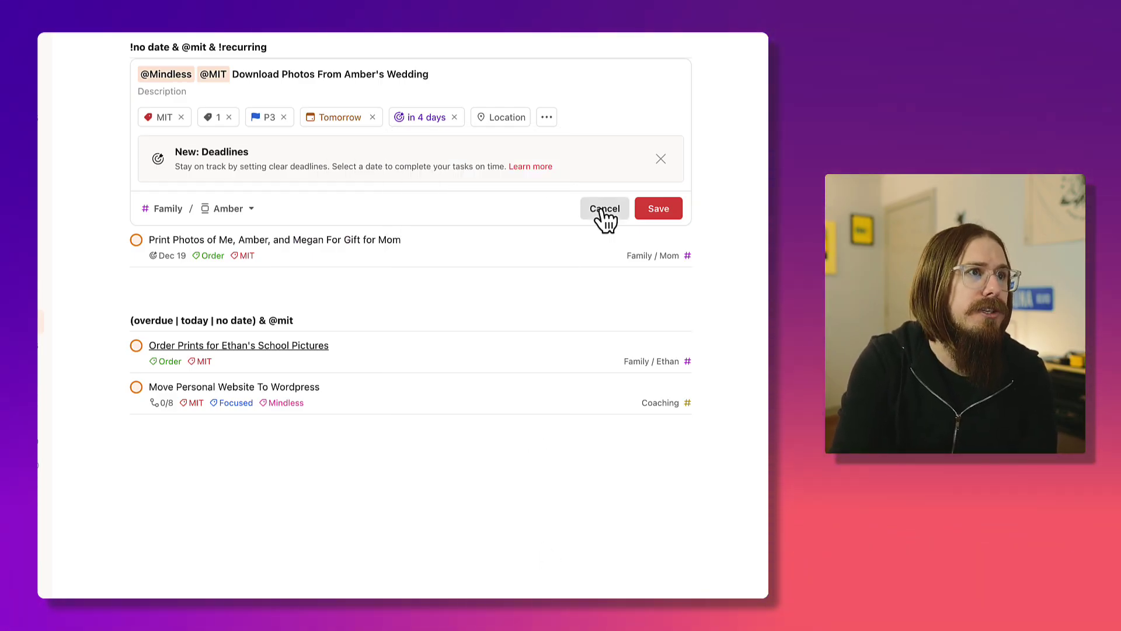